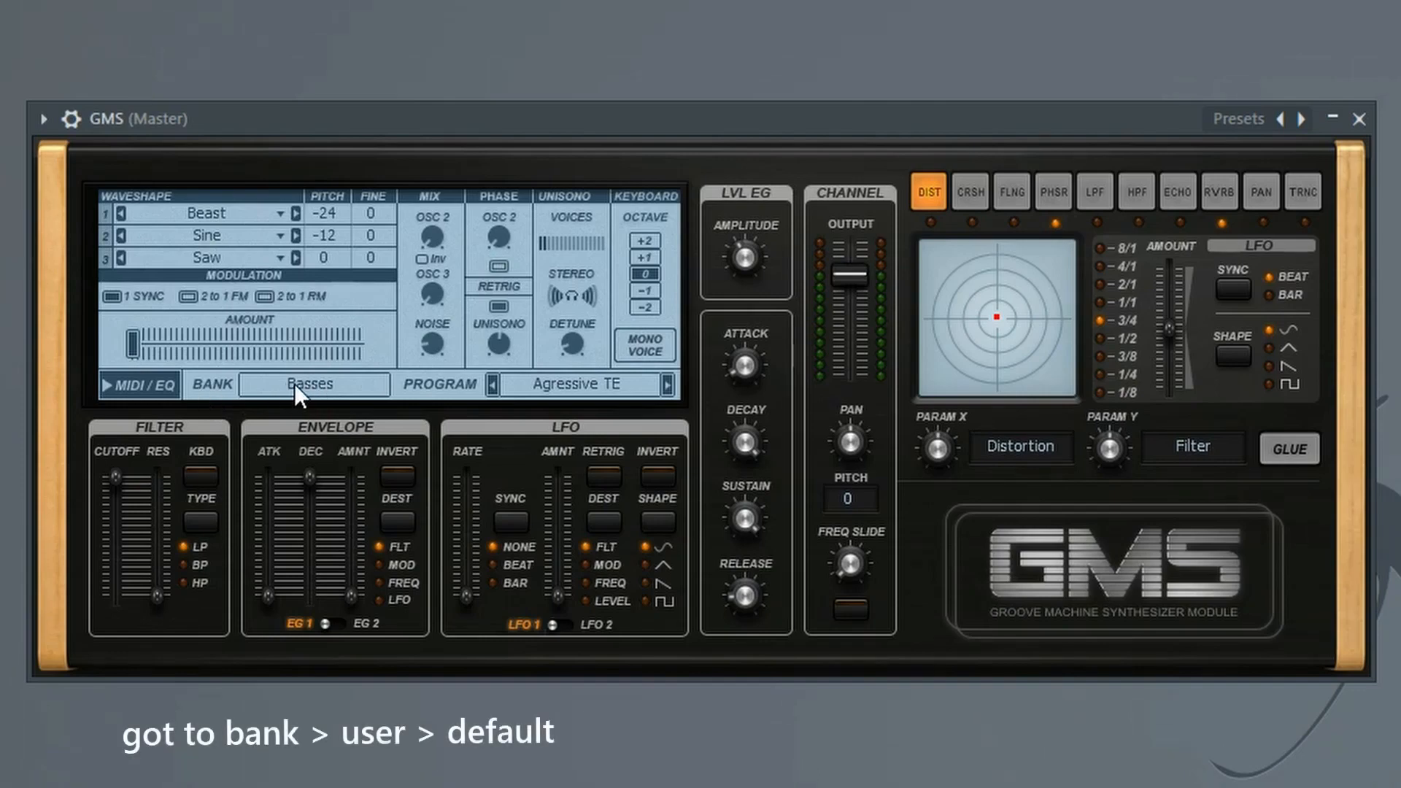
Load the Default program from the User preset bank and close the presets library
{"action": "left_click", "coordinate": [295, 383]}
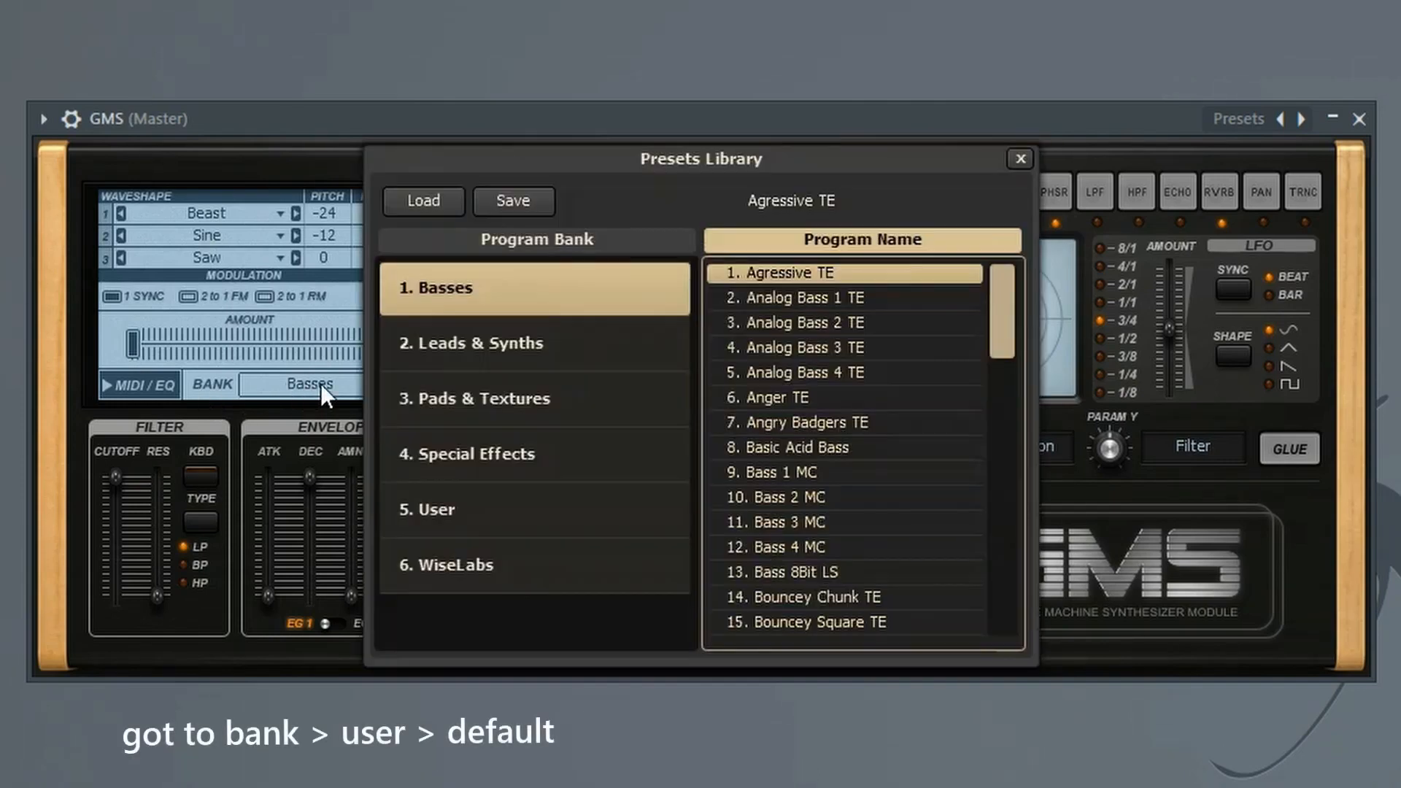
{"action": "left_click", "coordinate": [466, 508]}
{"action": "scroll", "coordinate": [856, 419], "scroll_direction": "down", "scroll_amount": 4}
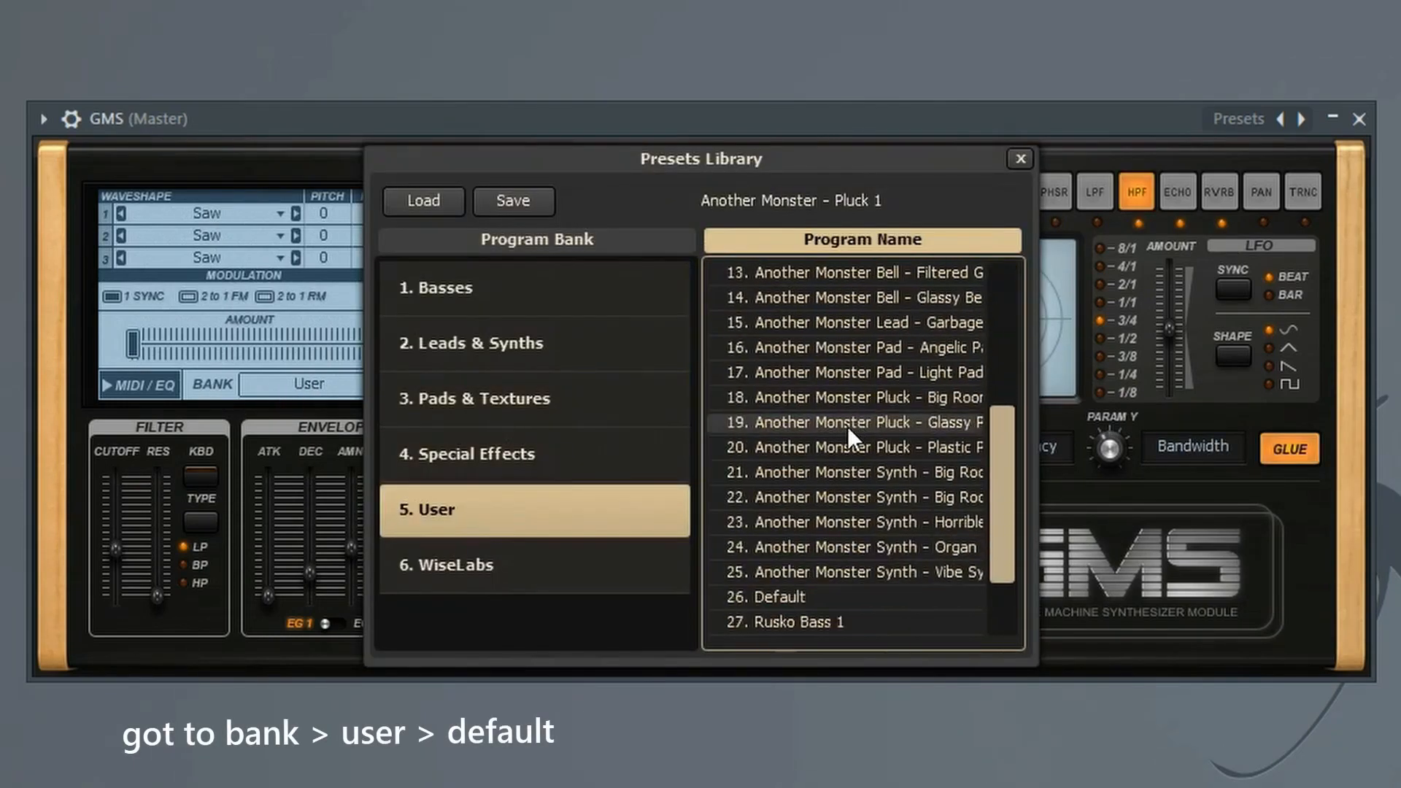
{"action": "scroll", "coordinate": [848, 427], "scroll_direction": "down", "scroll_amount": 1}
{"action": "left_click", "coordinate": [787, 526]}
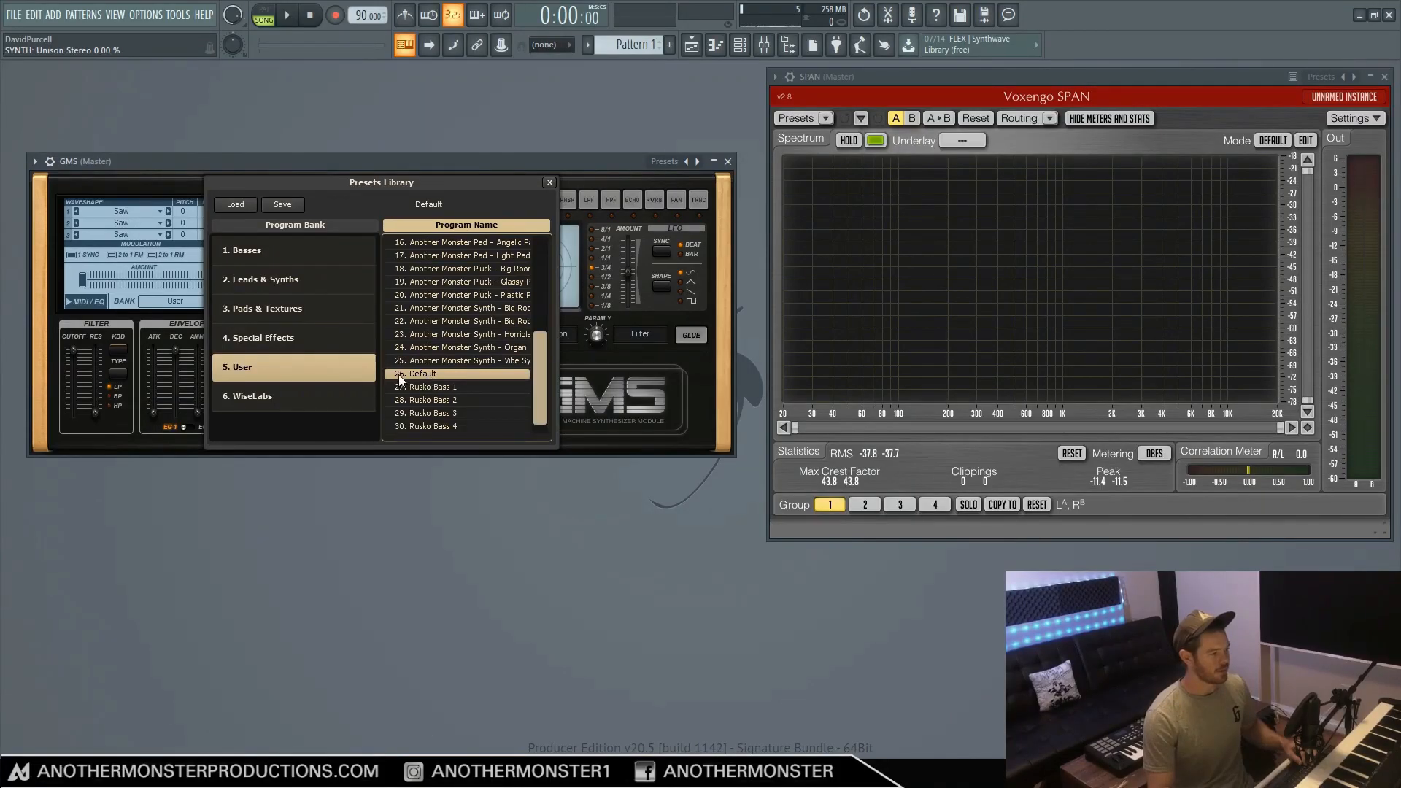
{"action": "left_click", "coordinate": [305, 160]}
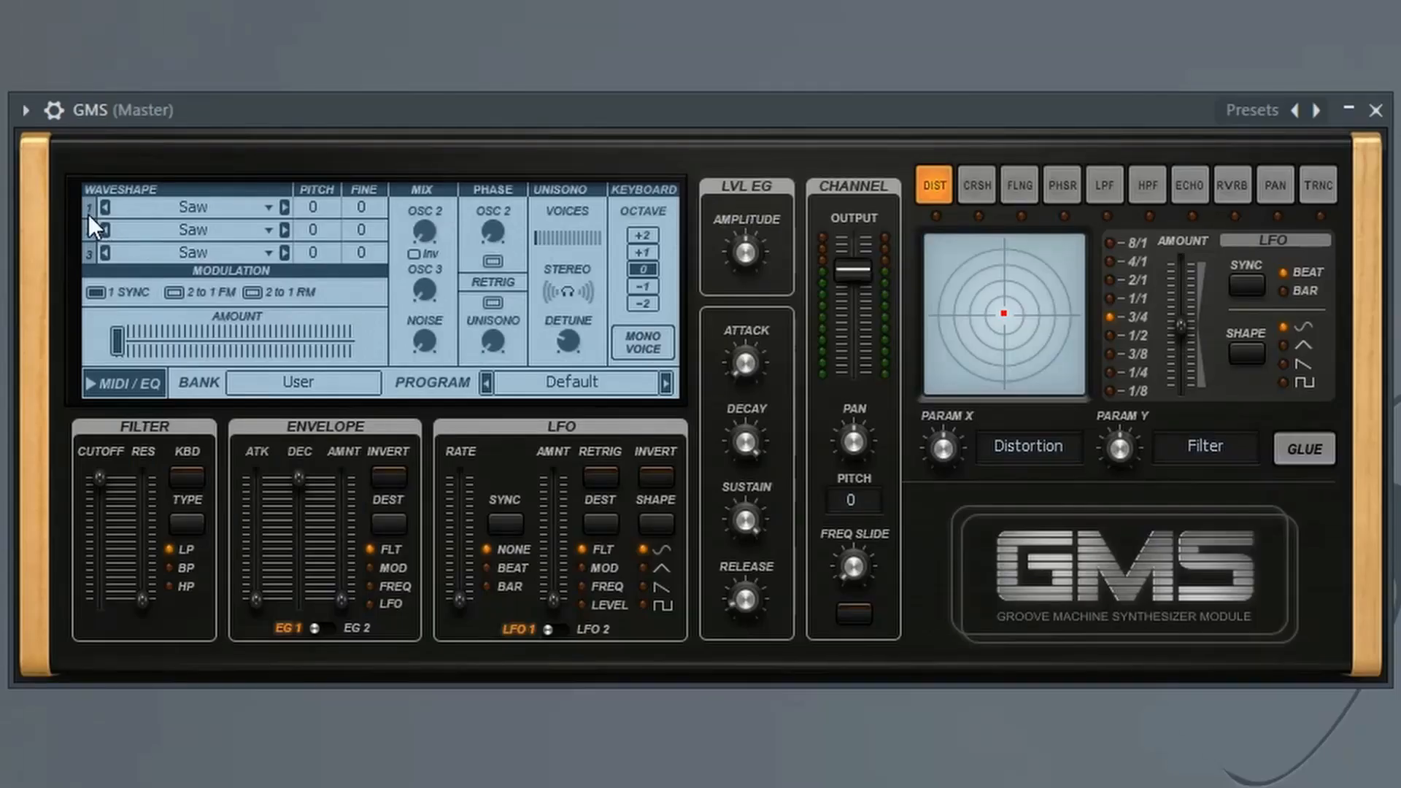
Set oscillator 1 to the Square Smooth waveshape and its pitch to -12
{"action": "left_click", "coordinate": [177, 206]}
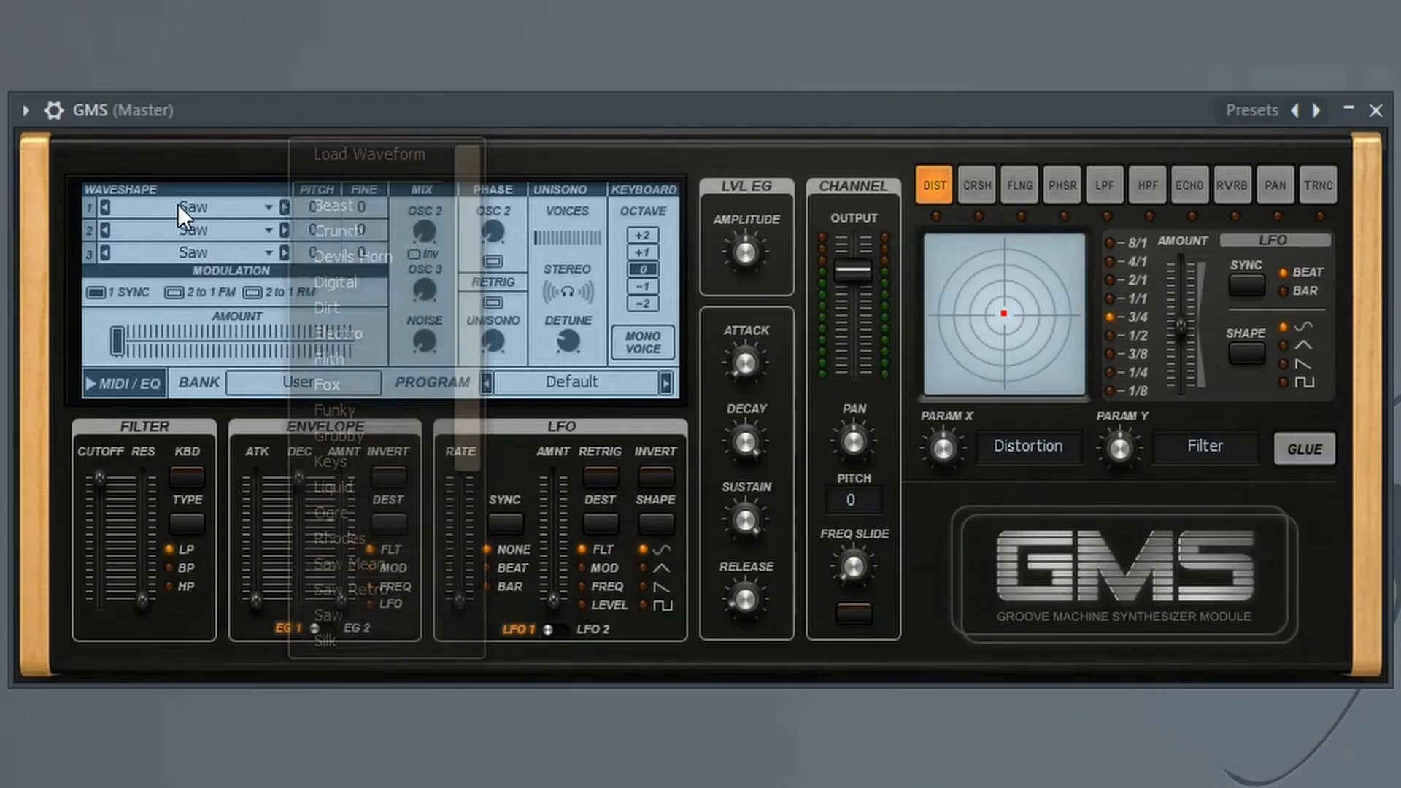
{"action": "scroll", "coordinate": [354, 298], "scroll_direction": "down", "scroll_amount": 1}
{"action": "scroll", "coordinate": [353, 302], "scroll_direction": "down", "scroll_amount": 4}
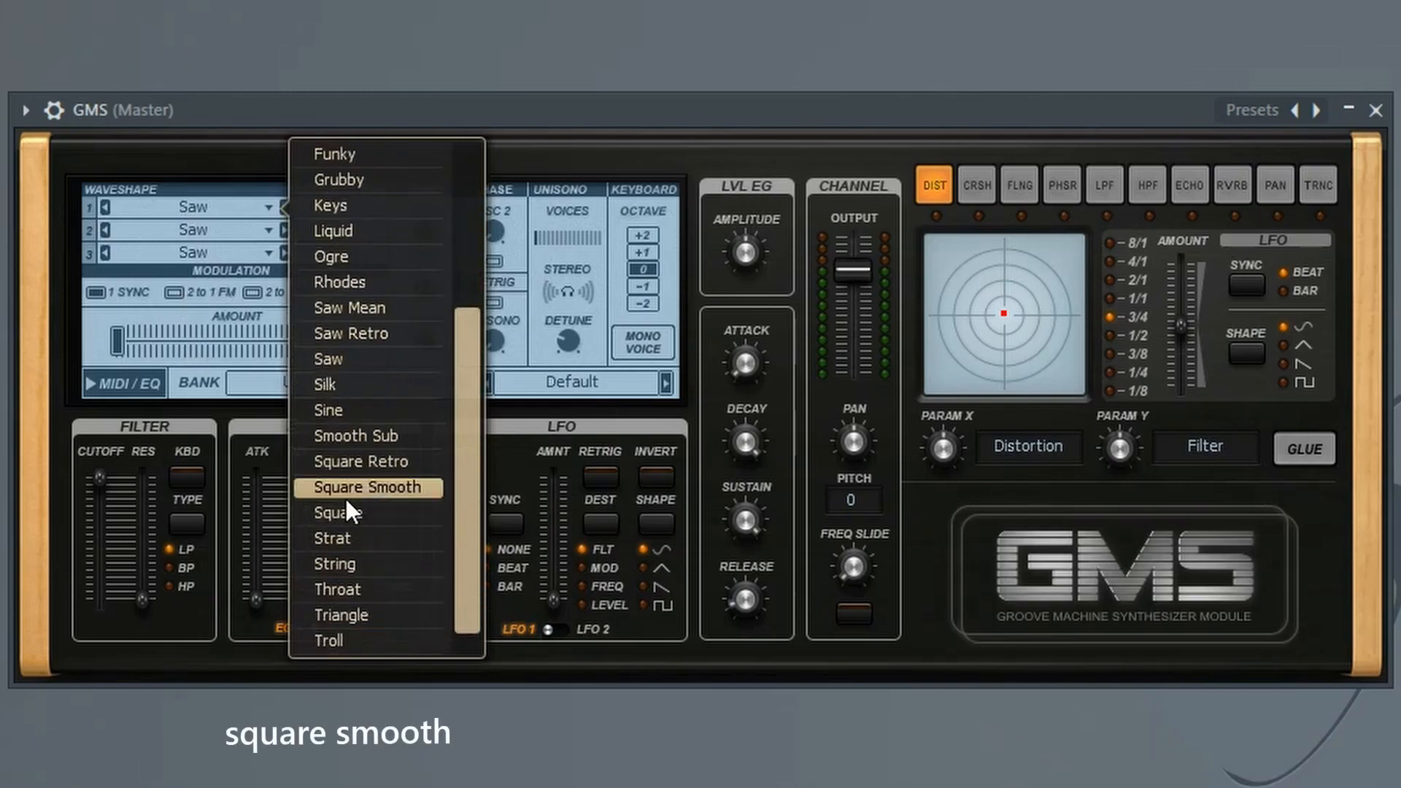
{"action": "left_click", "coordinate": [345, 491]}
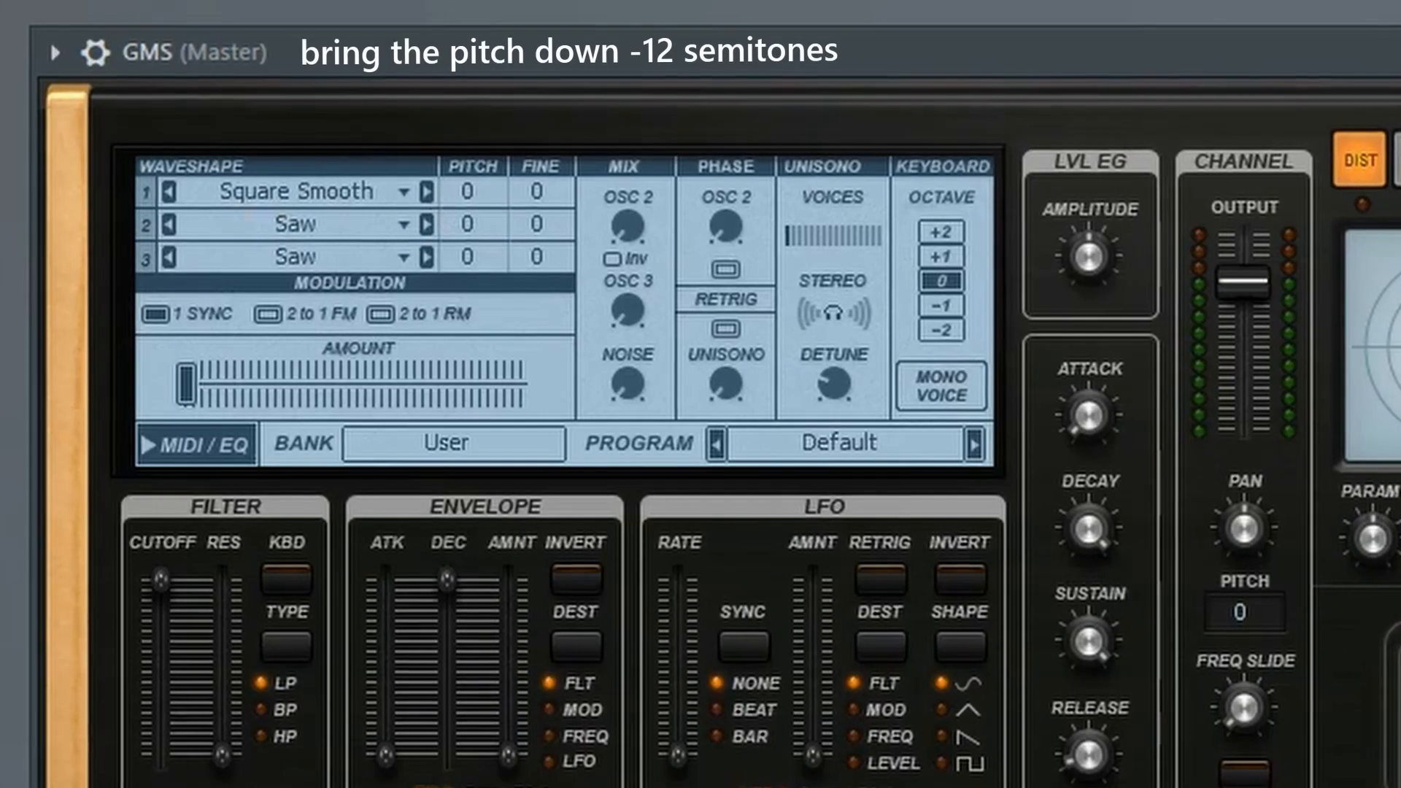
{"action": "left_click_drag", "start_coordinate": [468, 192], "coordinate": [468, 294]}
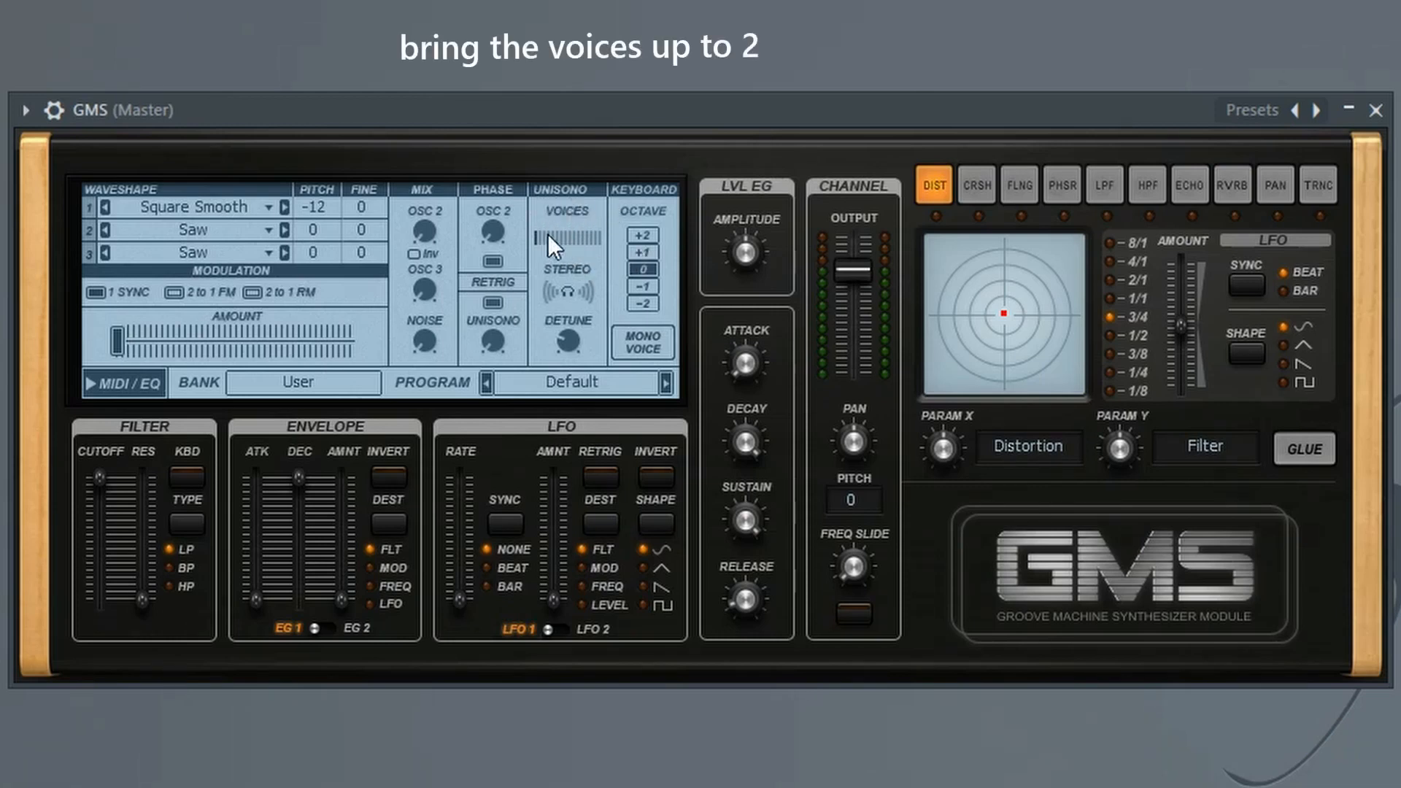
Raise the unison voices to 2 and lower the unison detune to between 0.15% and 0.20%
{"action": "left_click_drag", "start_coordinate": [556, 238], "coordinate": [560, 238]}
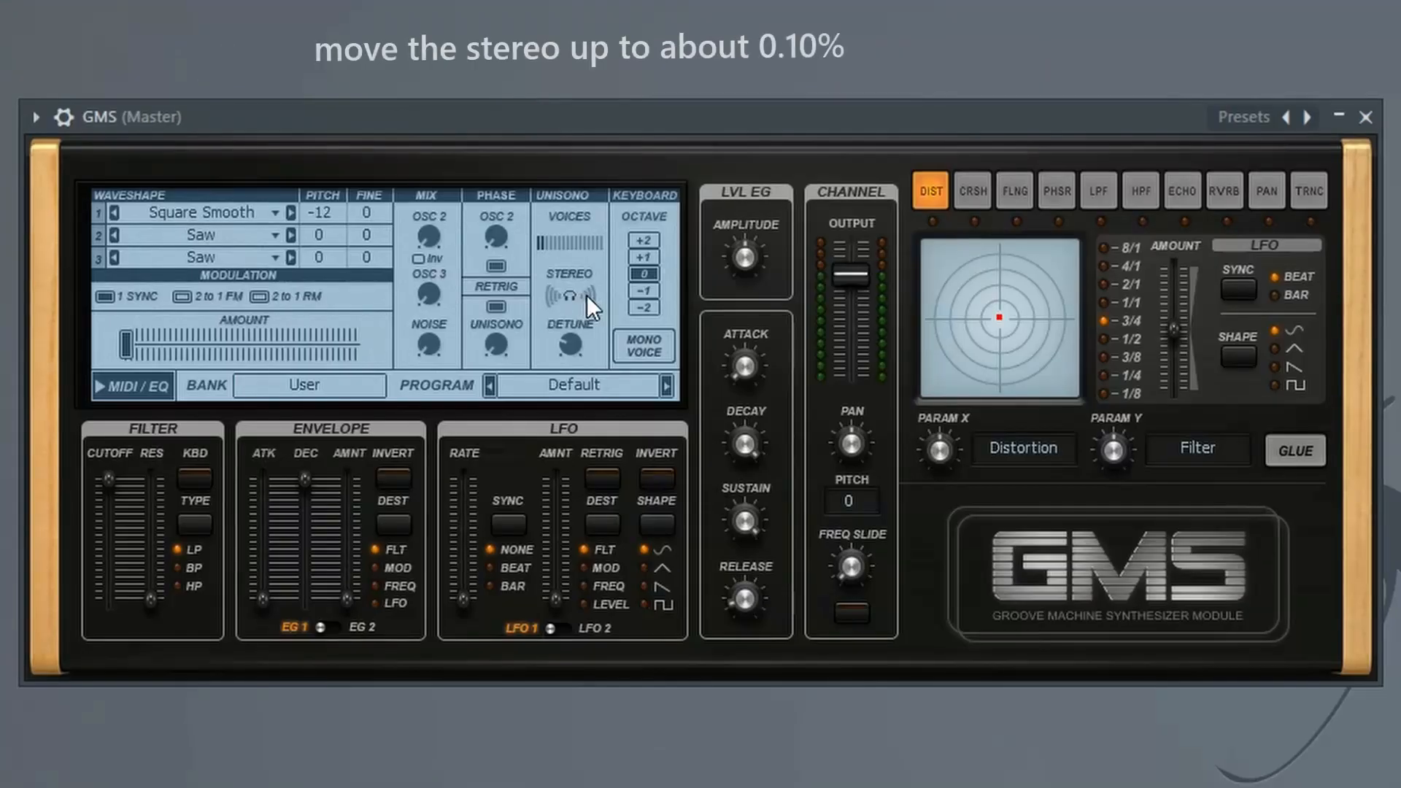
{"action": "left_click_drag", "start_coordinate": [314, 255], "coordinate": [314, 254]}
{"action": "left_click_drag", "start_coordinate": [570, 349], "coordinate": [587, 294]}
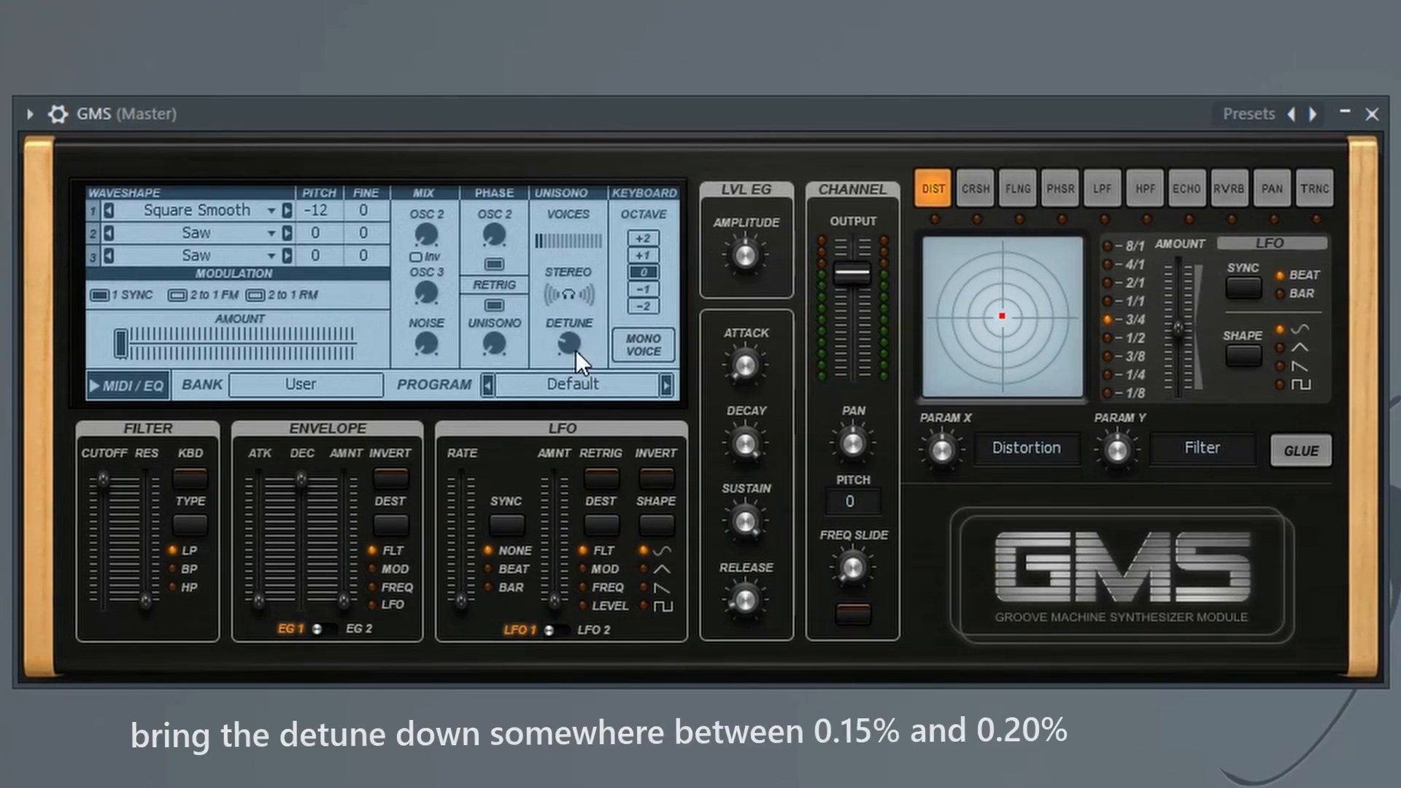
{"action": "left_click_drag", "start_coordinate": [567, 343], "coordinate": [567, 359]}
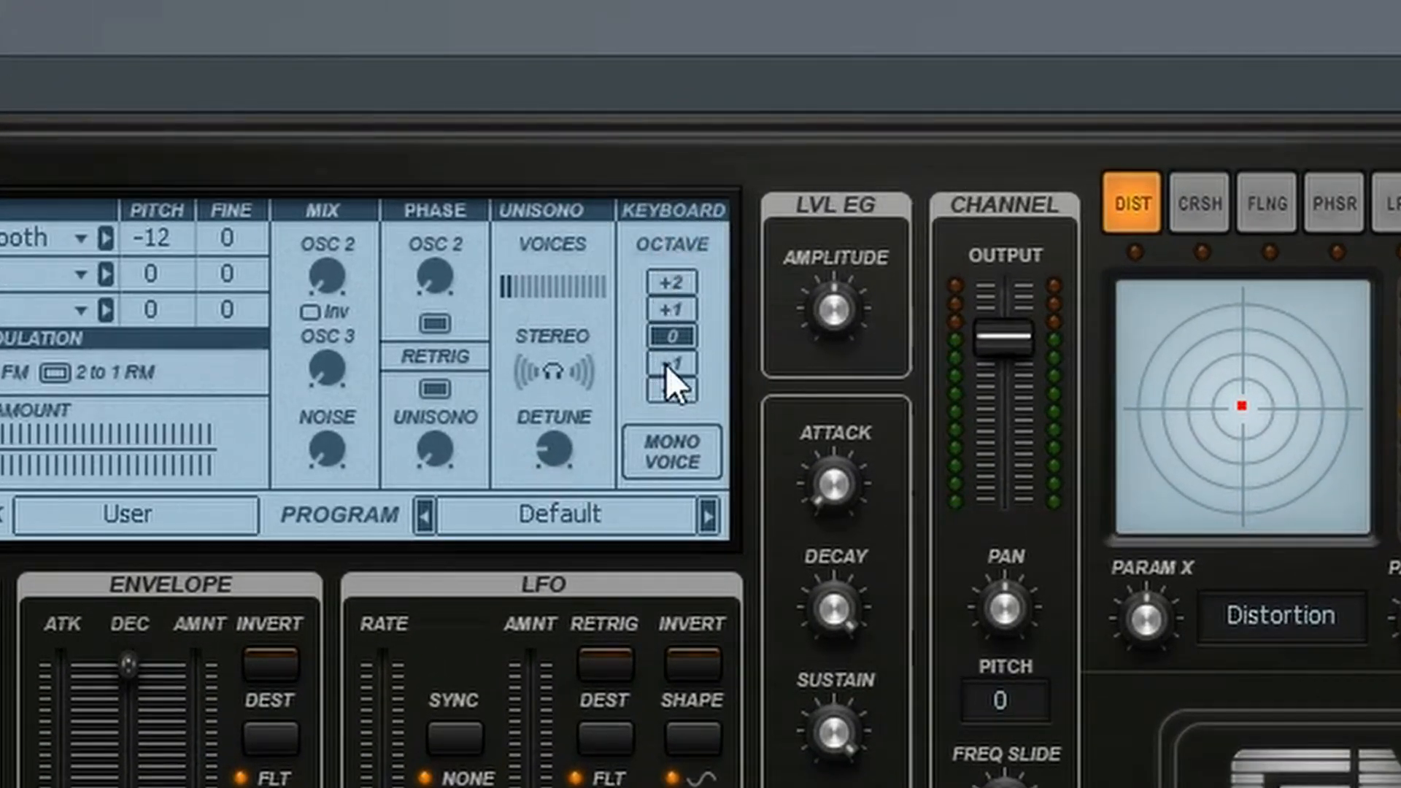
Set the keyboard octave to -1 and enable mono voice mode
{"action": "left_click", "coordinate": [659, 454]}
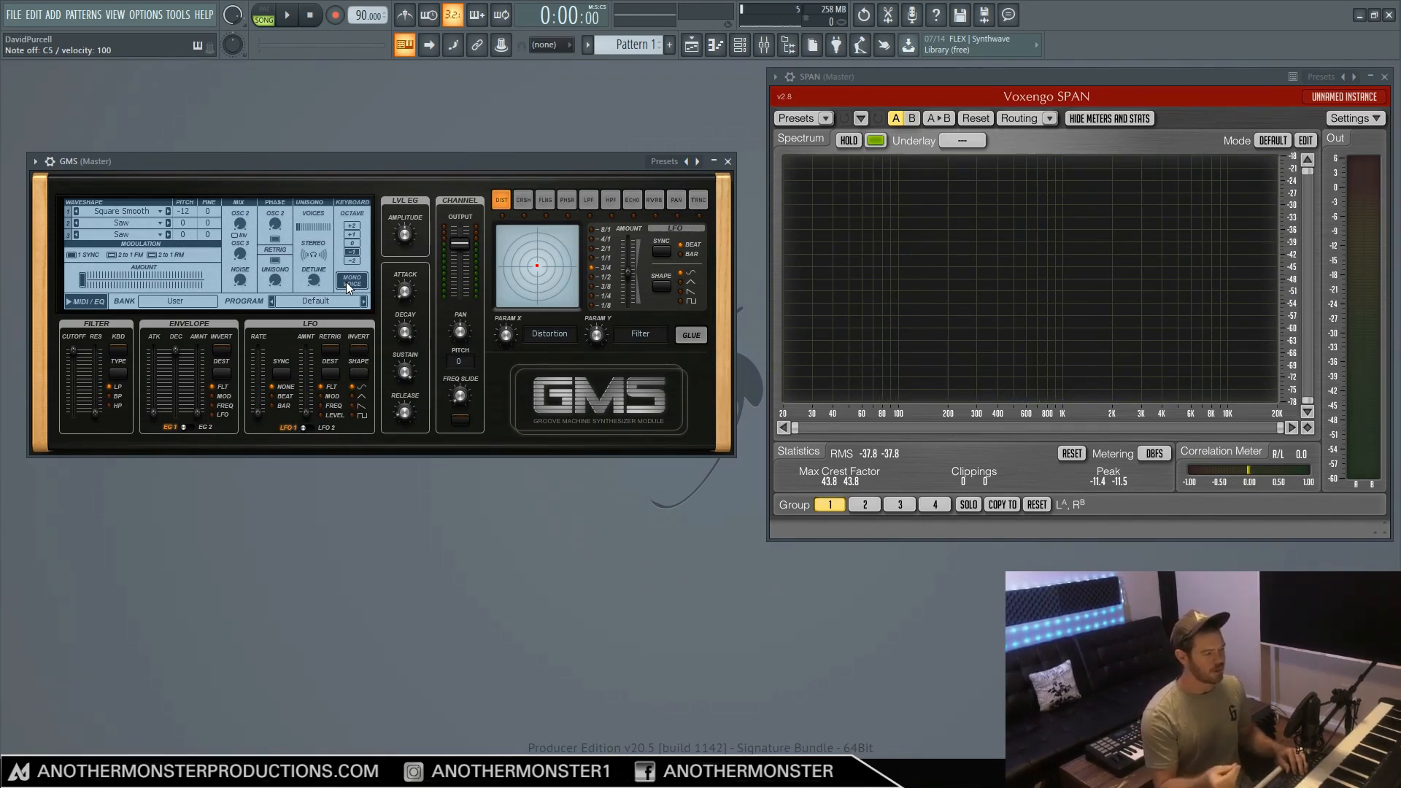
{"action": "left_click", "coordinate": [346, 281]}
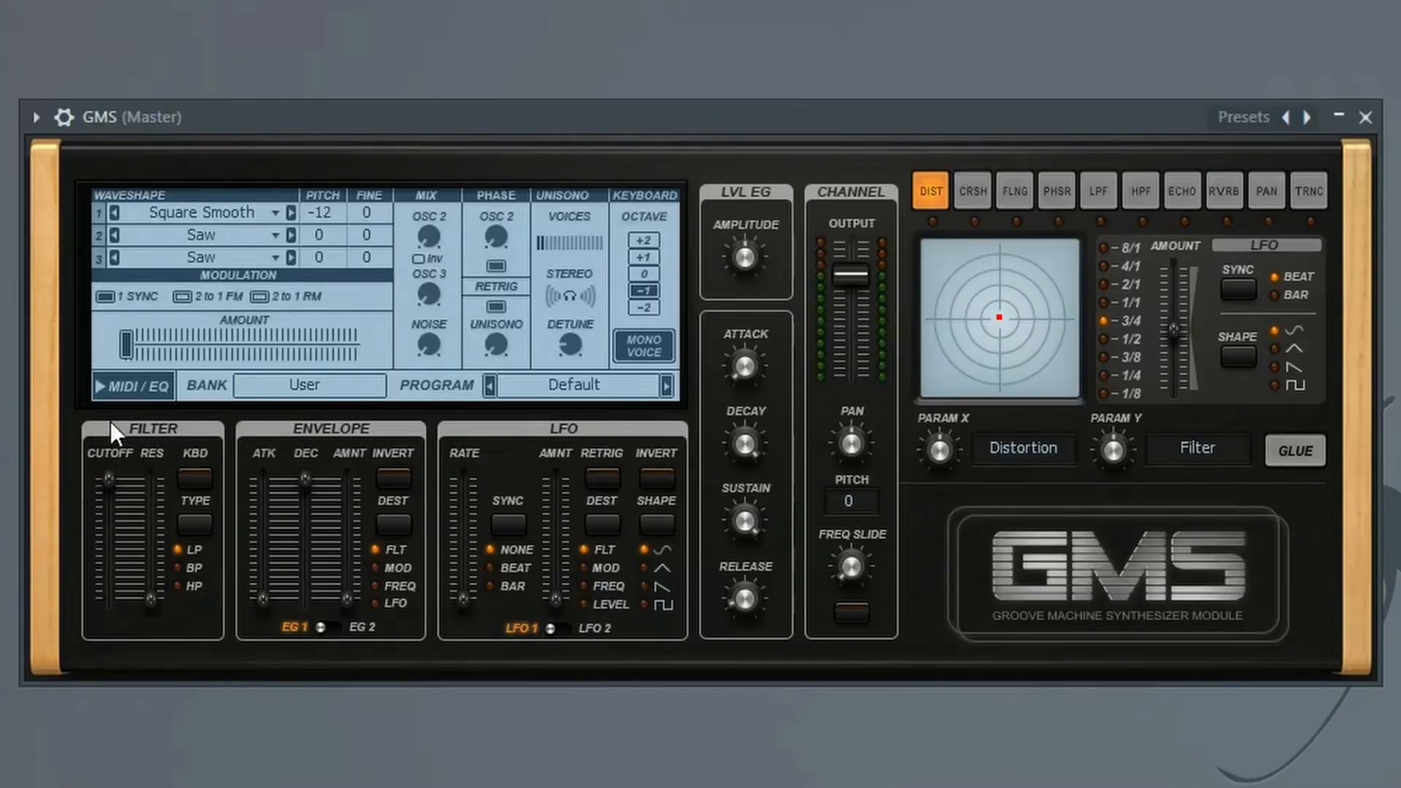
Lower the filter cutoff to 0.33% and set envelope EG 1 to 0.66% decay and 0.27% amount
{"action": "left_click_drag", "start_coordinate": [108, 484], "coordinate": [108, 504]}
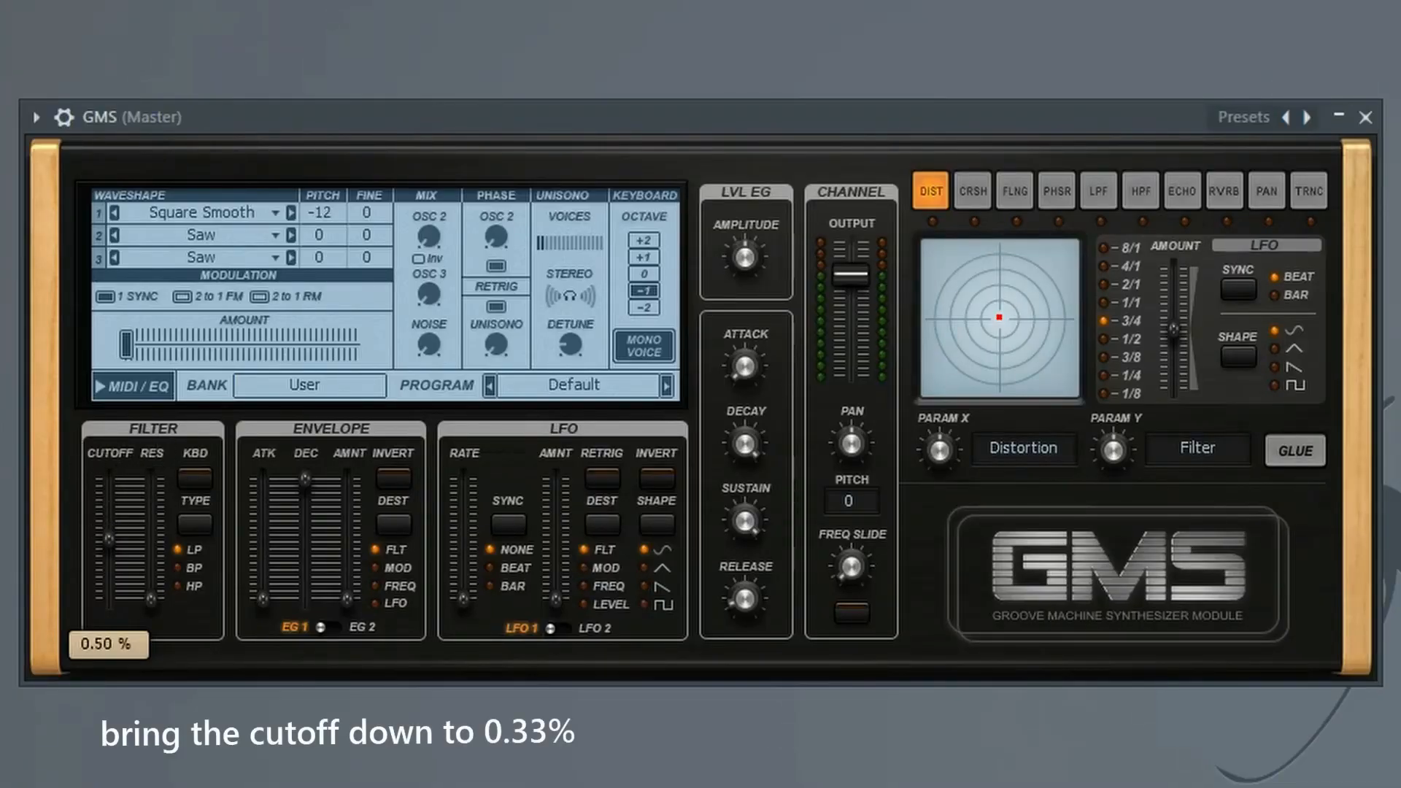
{"action": "left_click_drag", "start_coordinate": [108, 565], "coordinate": [108, 559]}
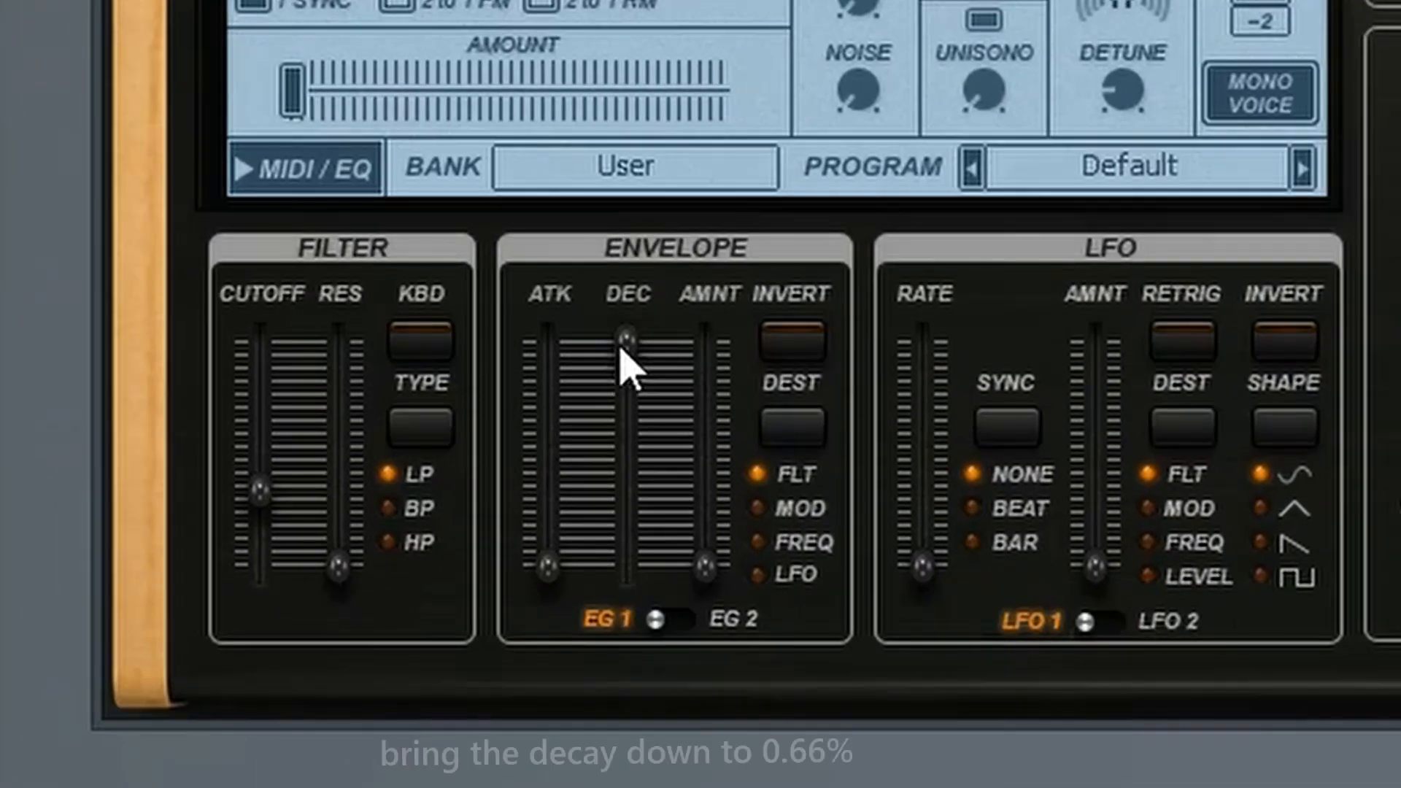
{"action": "left_click_drag", "start_coordinate": [305, 486], "coordinate": [305, 503]}
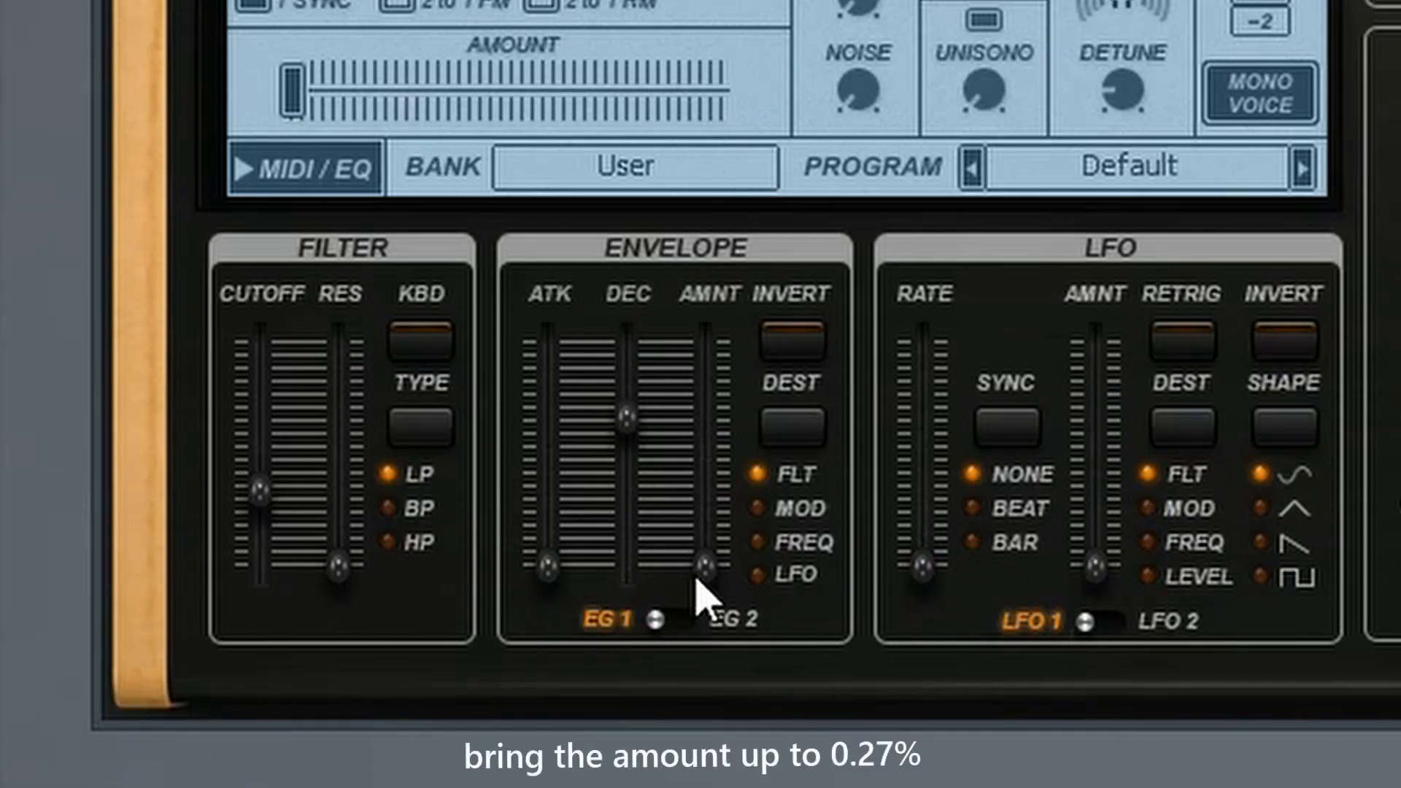
{"action": "left_click_drag", "start_coordinate": [697, 579], "coordinate": [705, 505]}
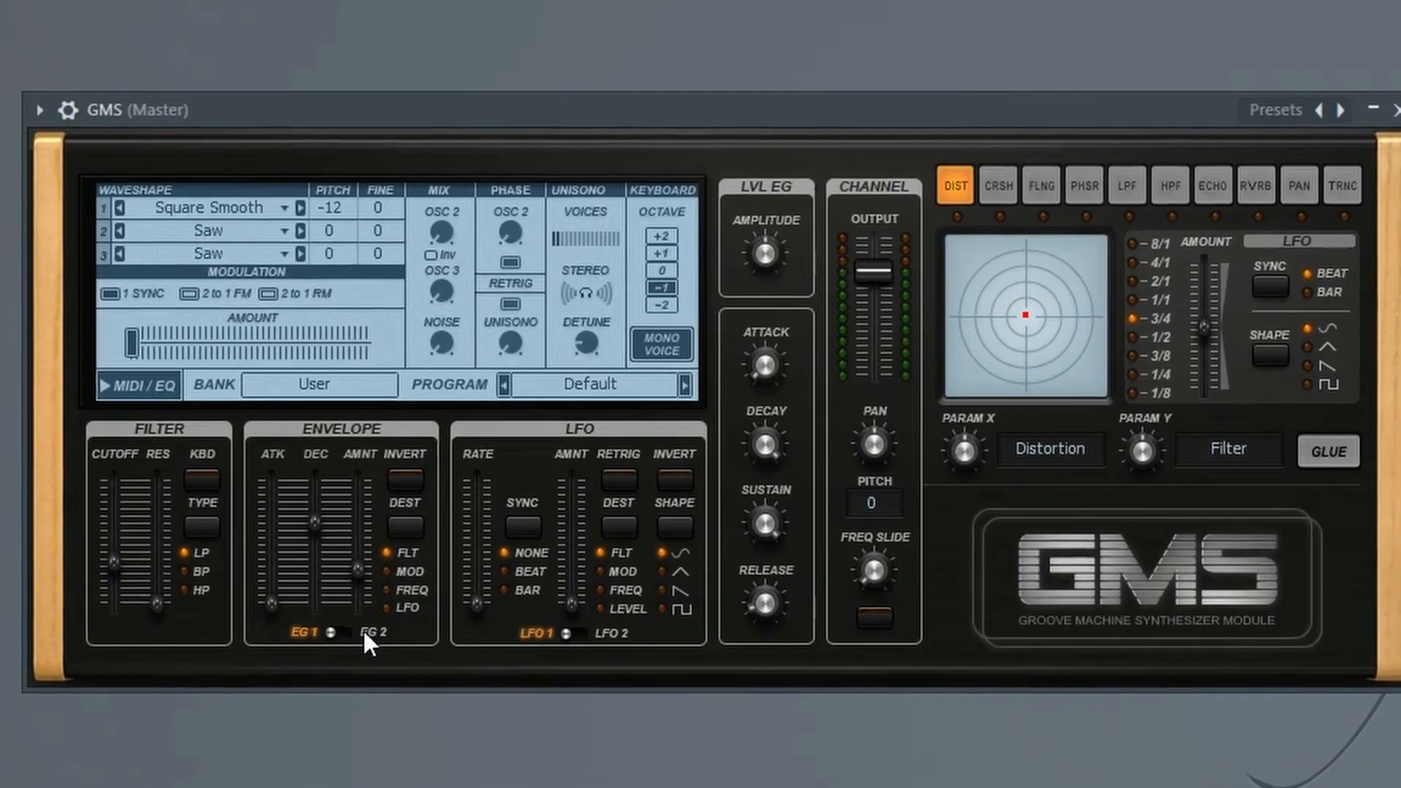
For envelope EG 2, lower the decay to roughly a third of its range and raise the amount to roughly 70%
{"action": "left_click", "coordinate": [358, 632]}
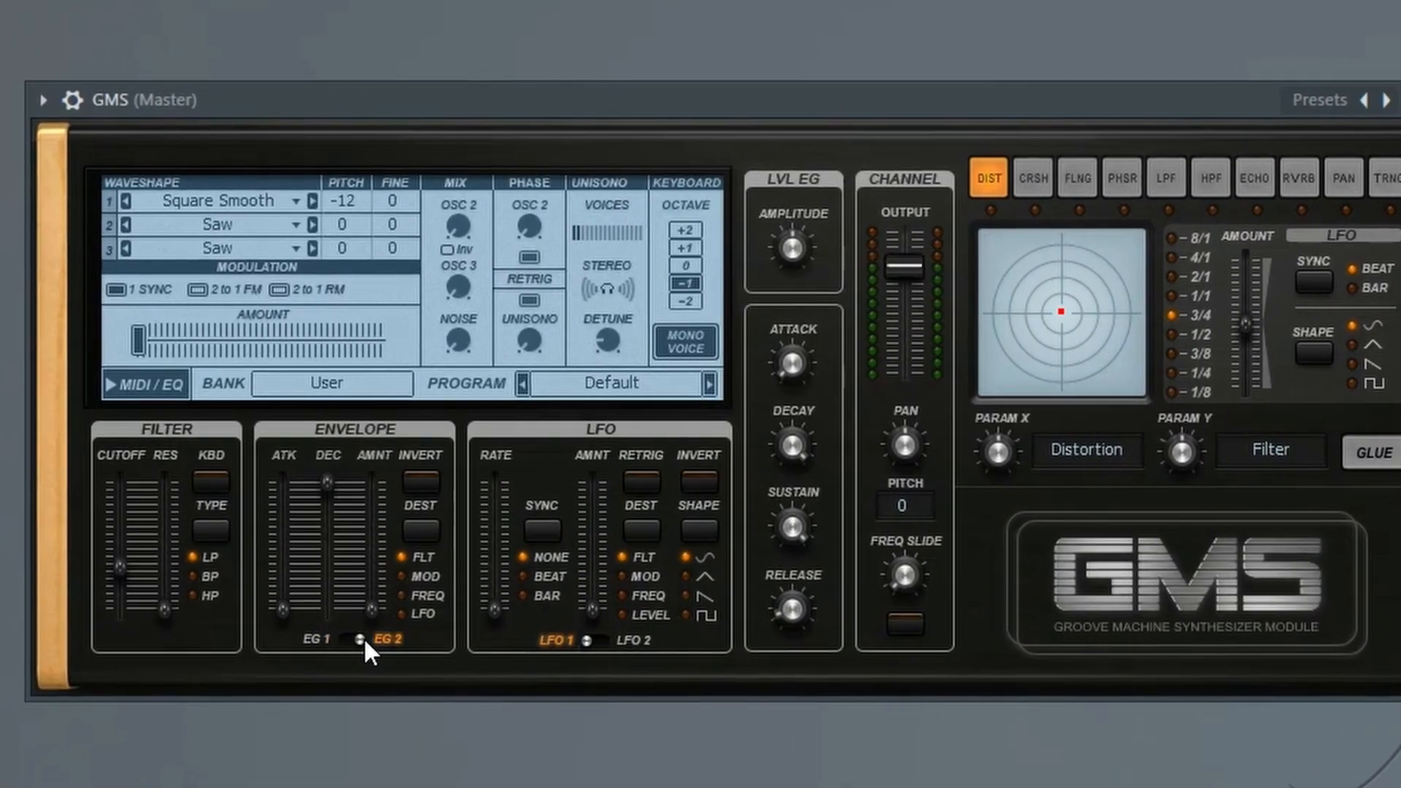
{"action": "left_click_drag", "start_coordinate": [327, 484], "coordinate": [377, 590]}
{"action": "left_click_drag", "start_coordinate": [429, 634], "coordinate": [455, 538]}
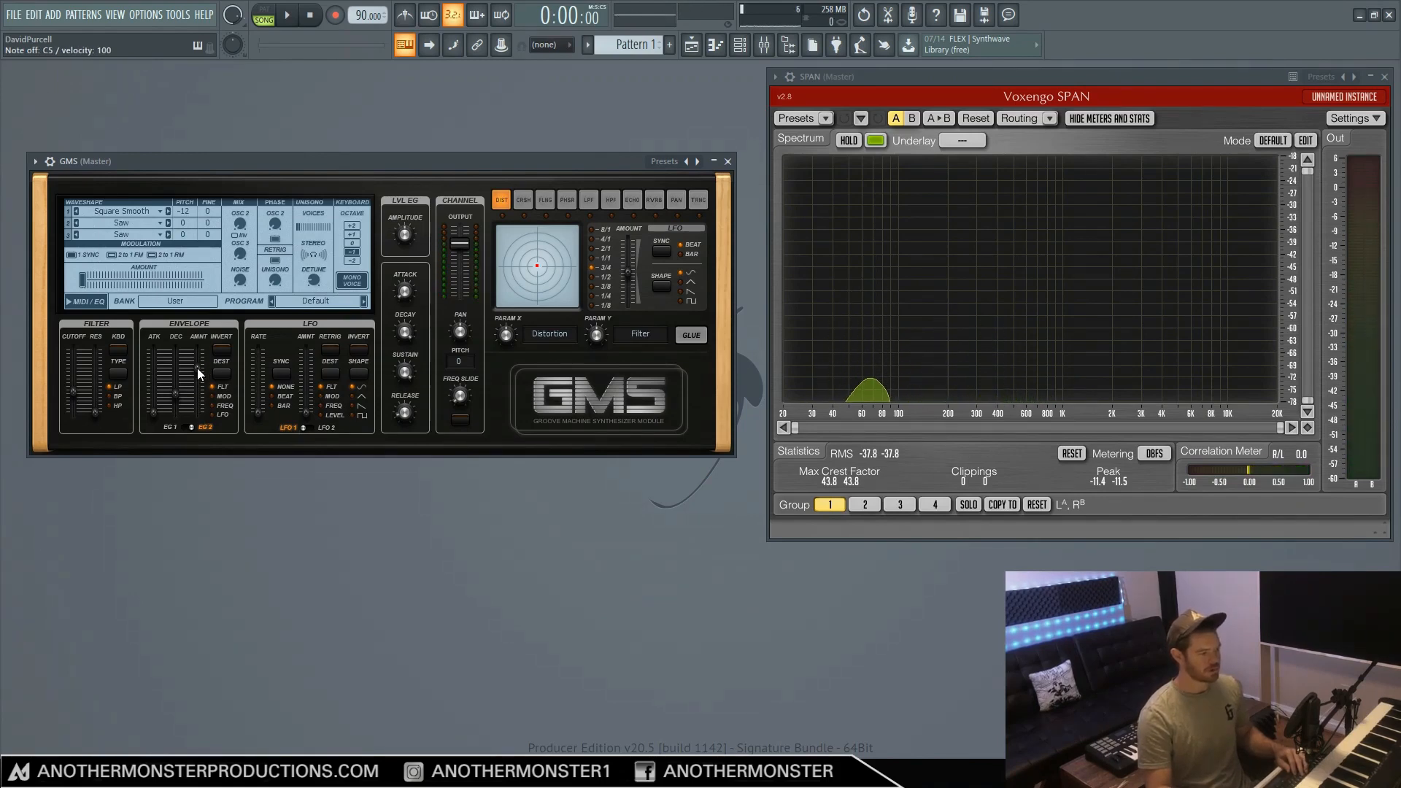
{"action": "left_click_drag", "start_coordinate": [197, 368], "coordinate": [197, 358]}
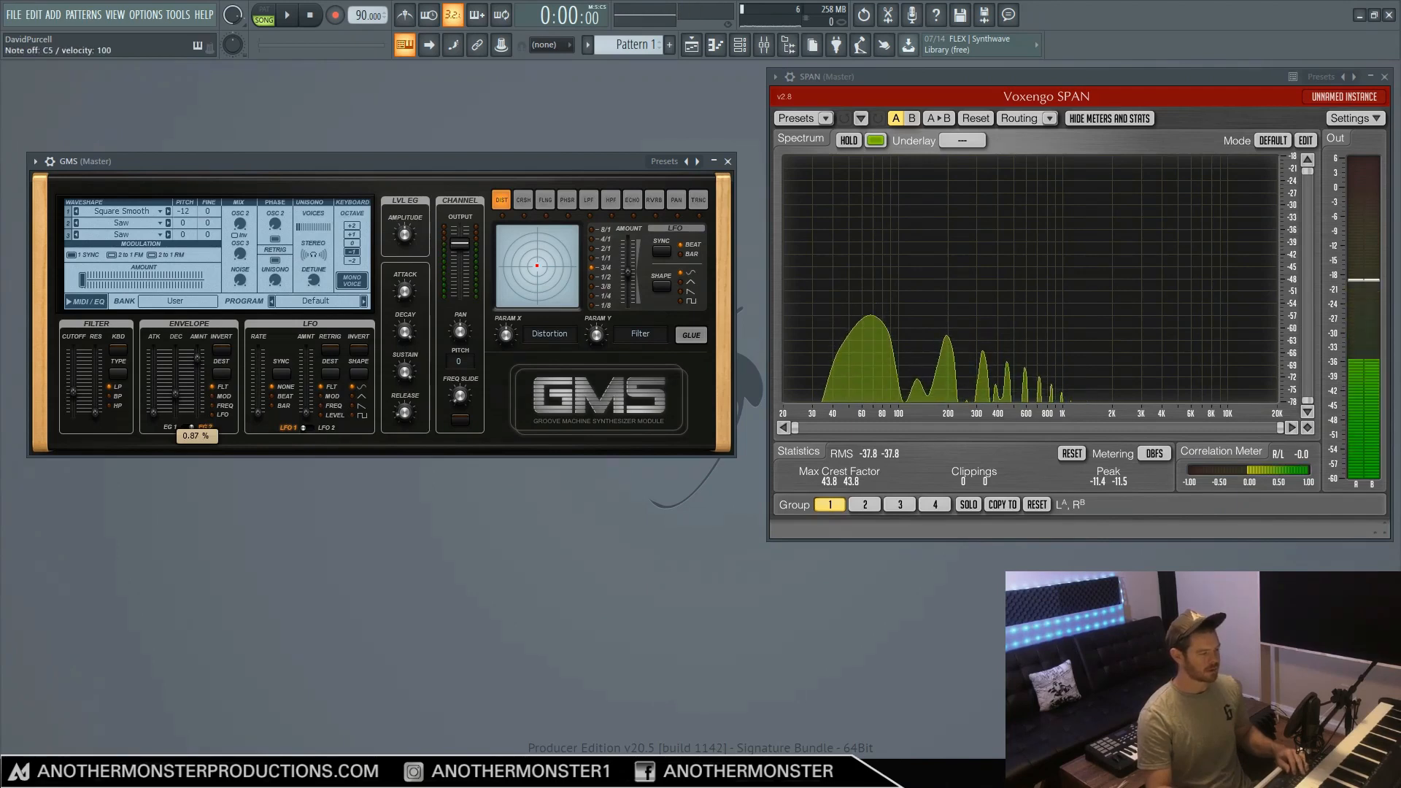
{"action": "left_click_drag", "start_coordinate": [197, 367], "coordinate": [197, 369]}
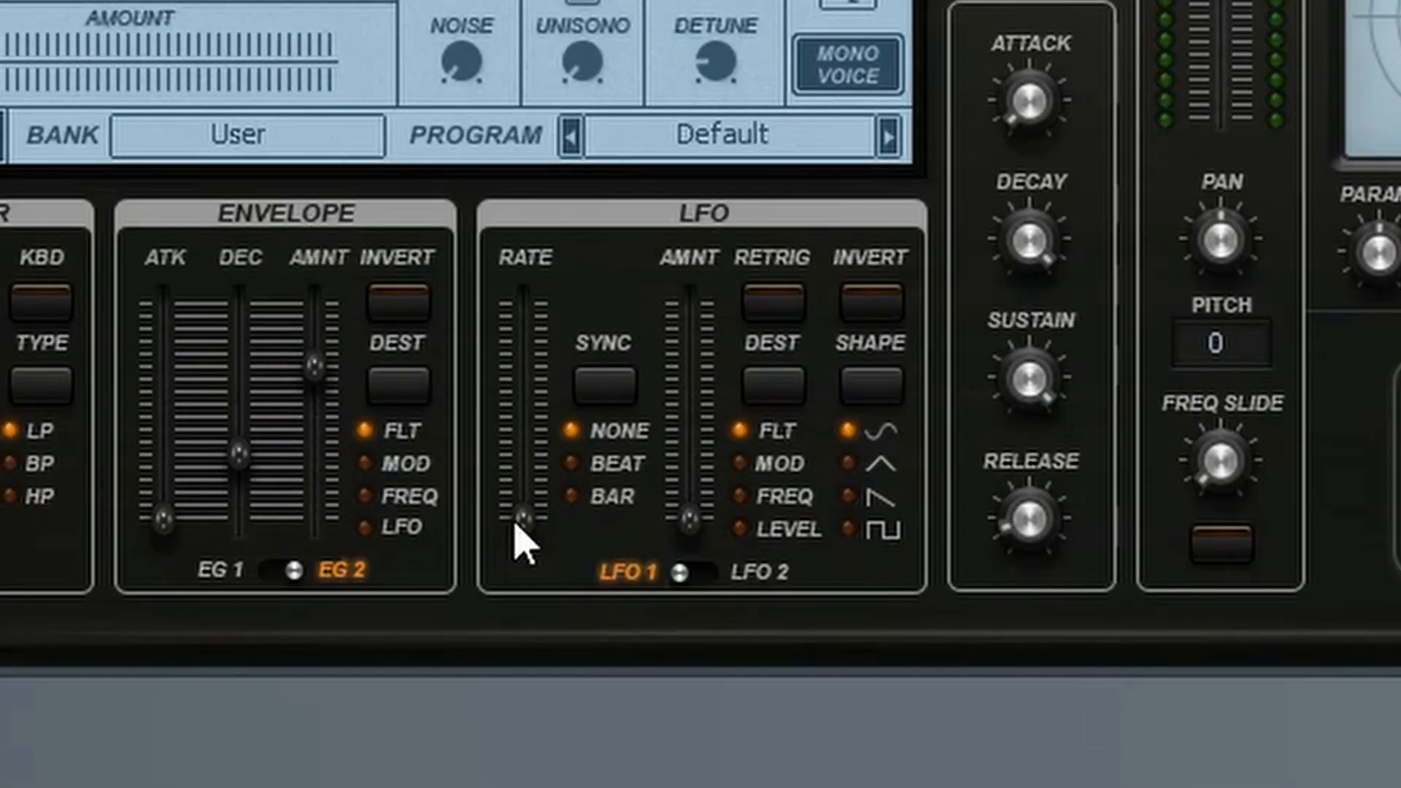
Configure LFO 1 with a slightly raised rate, Beat sync, about 0.80% amount, the sawtooth shape and retrigger on
{"action": "left_click_drag", "start_coordinate": [515, 525], "coordinate": [524, 483]}
{"action": "left_click", "coordinate": [570, 476]}
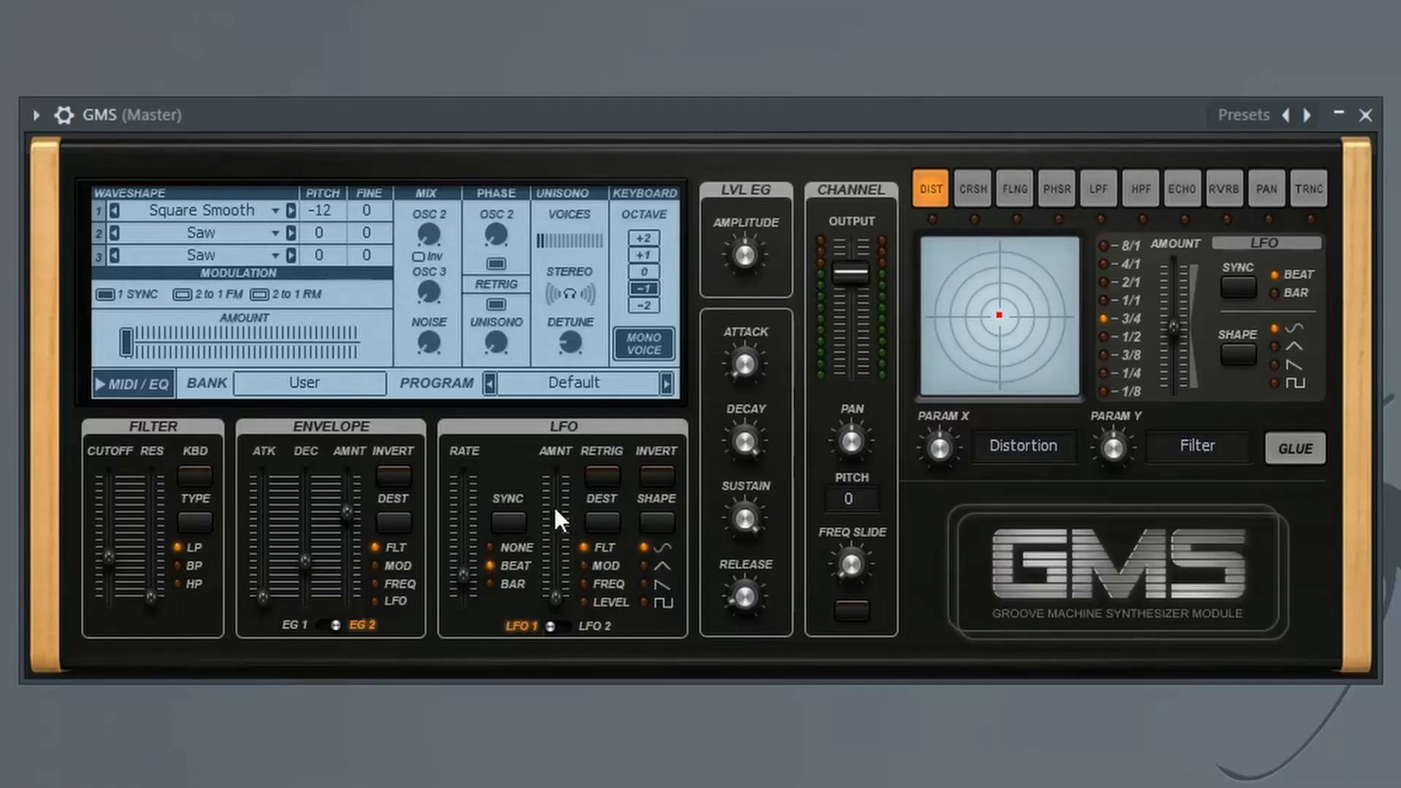
{"action": "left_click_drag", "start_coordinate": [556, 597], "coordinate": [557, 564]}
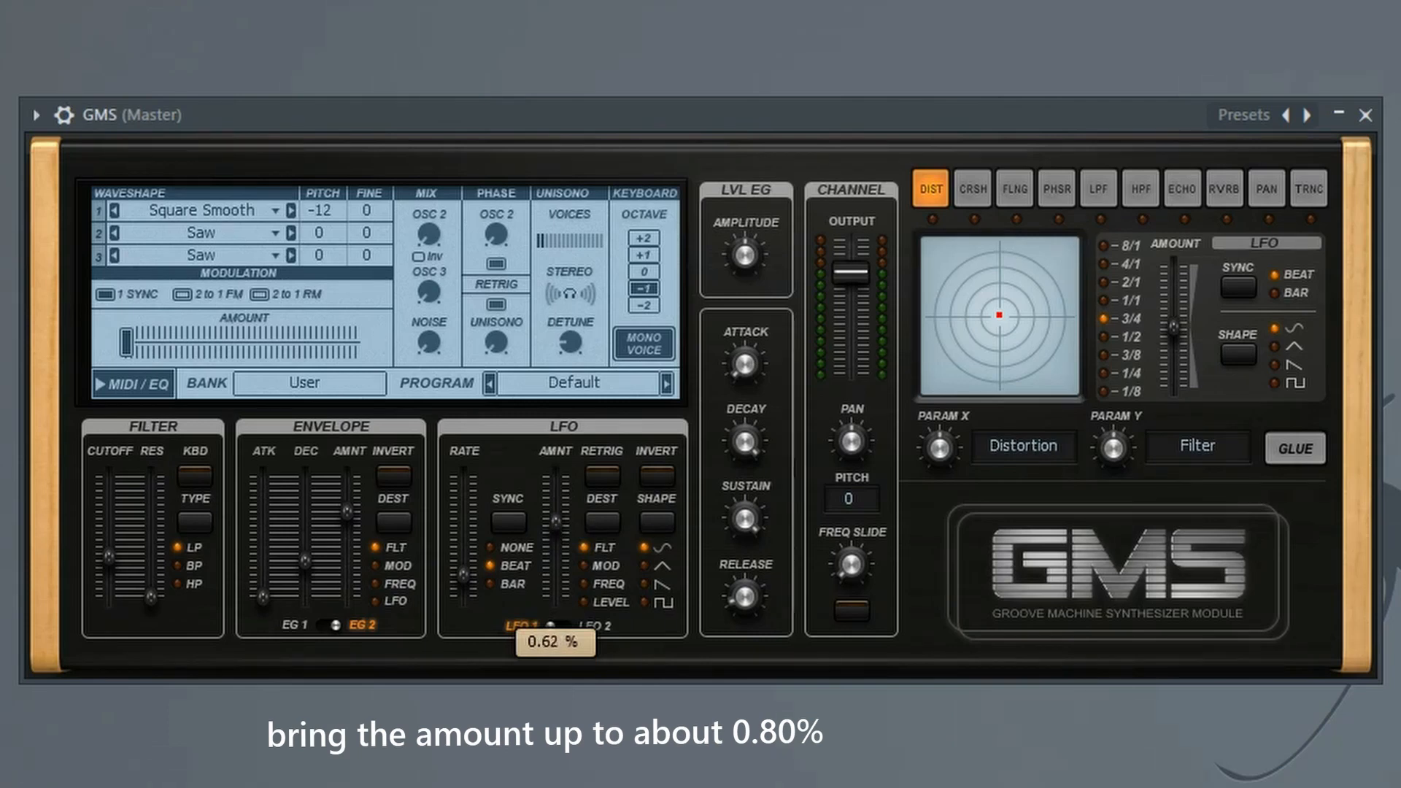
{"action": "left_click_drag", "start_coordinate": [560, 514], "coordinate": [557, 499]}
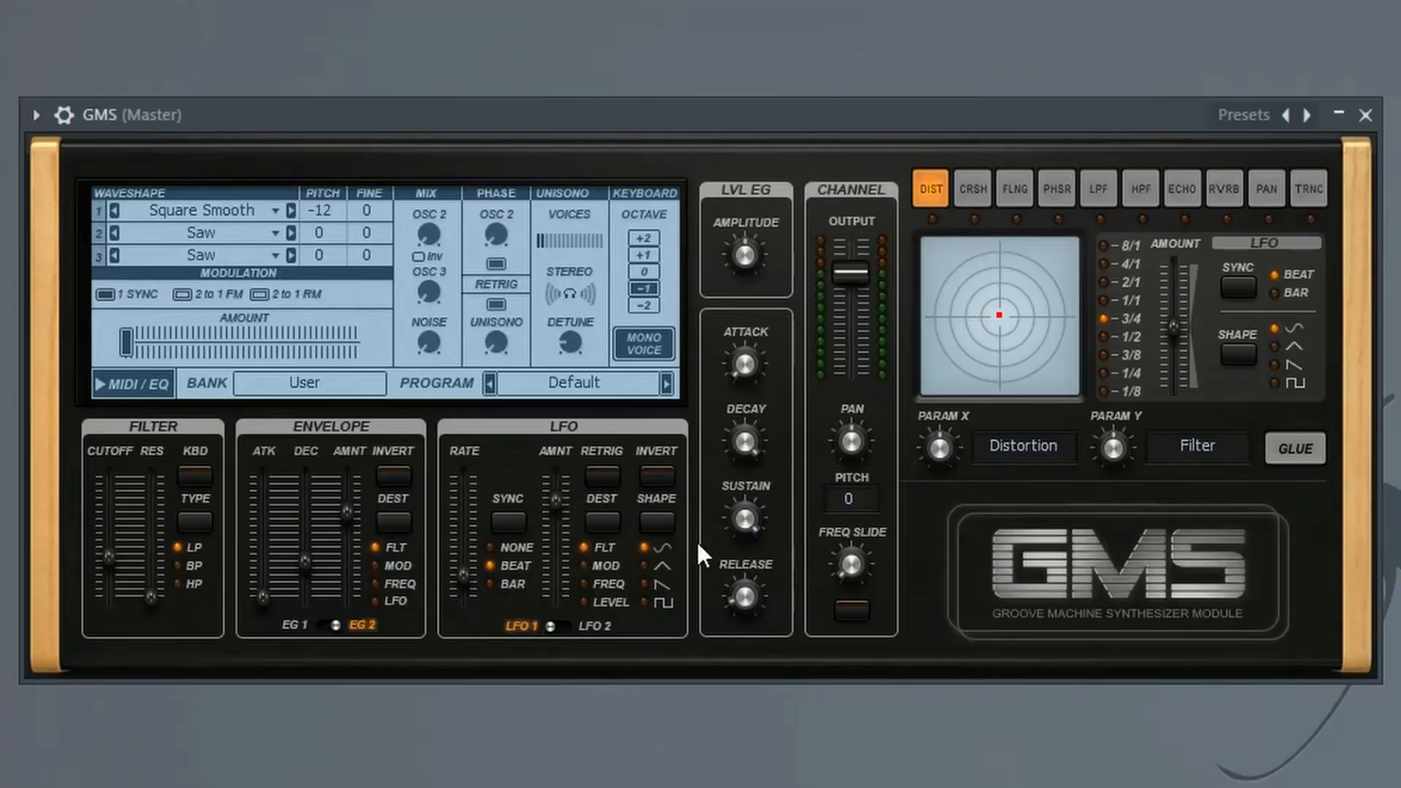
{"action": "left_click", "coordinate": [645, 584]}
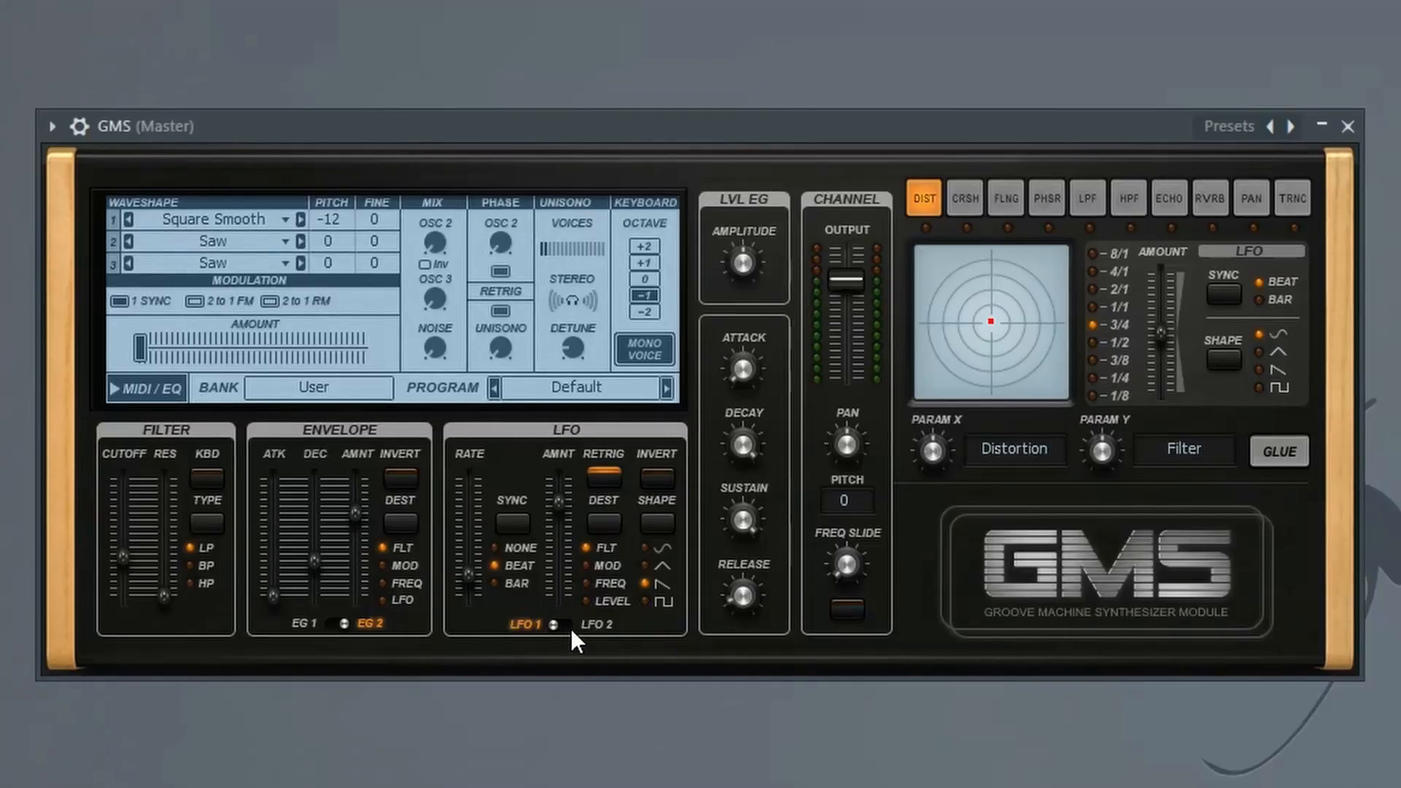
Configure LFO 2 with a slightly raised rate, Beat sync, 1.00% amount and Level as its destination
{"action": "left_click", "coordinate": [576, 626]}
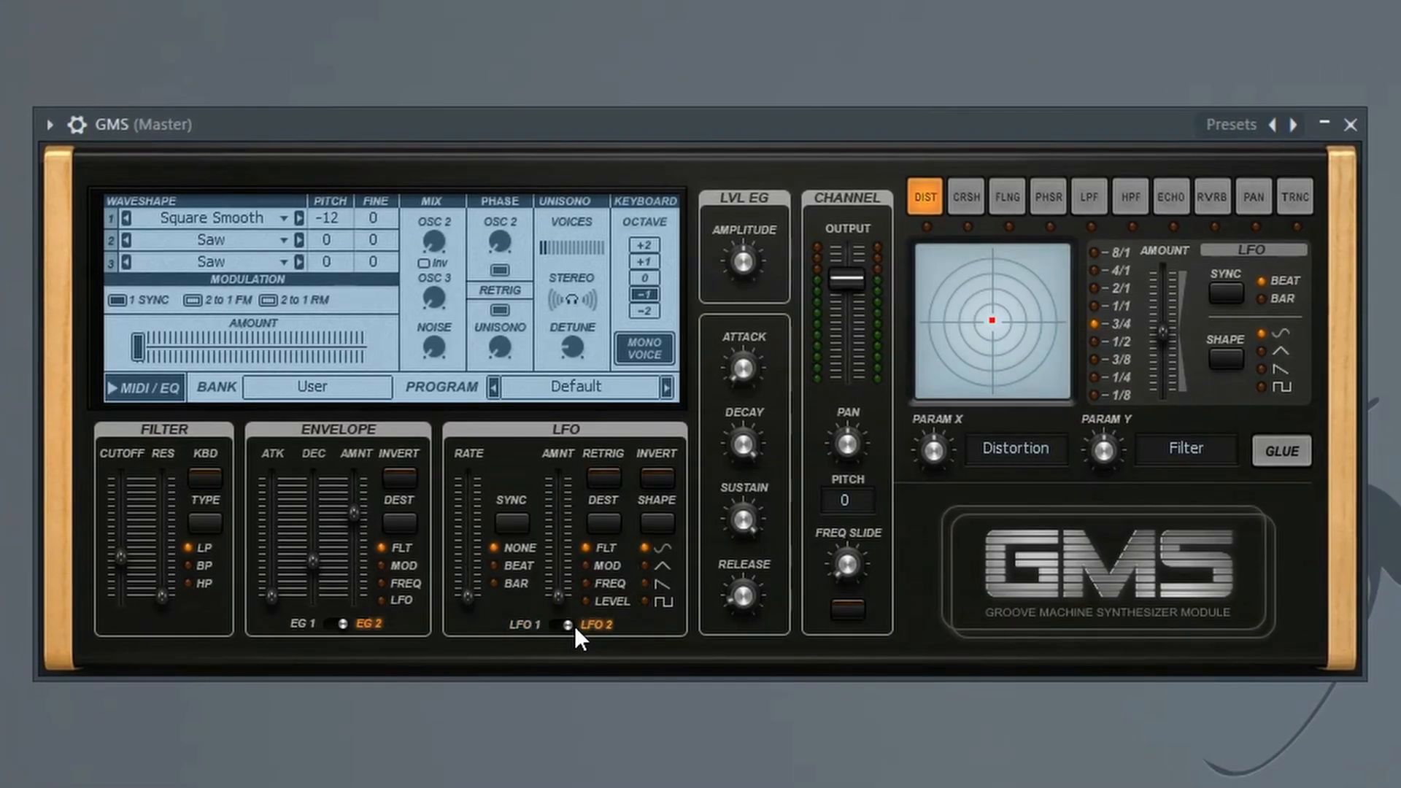
{"action": "left_click_drag", "start_coordinate": [466, 597], "coordinate": [466, 574]}
{"action": "left_click", "coordinate": [489, 559]}
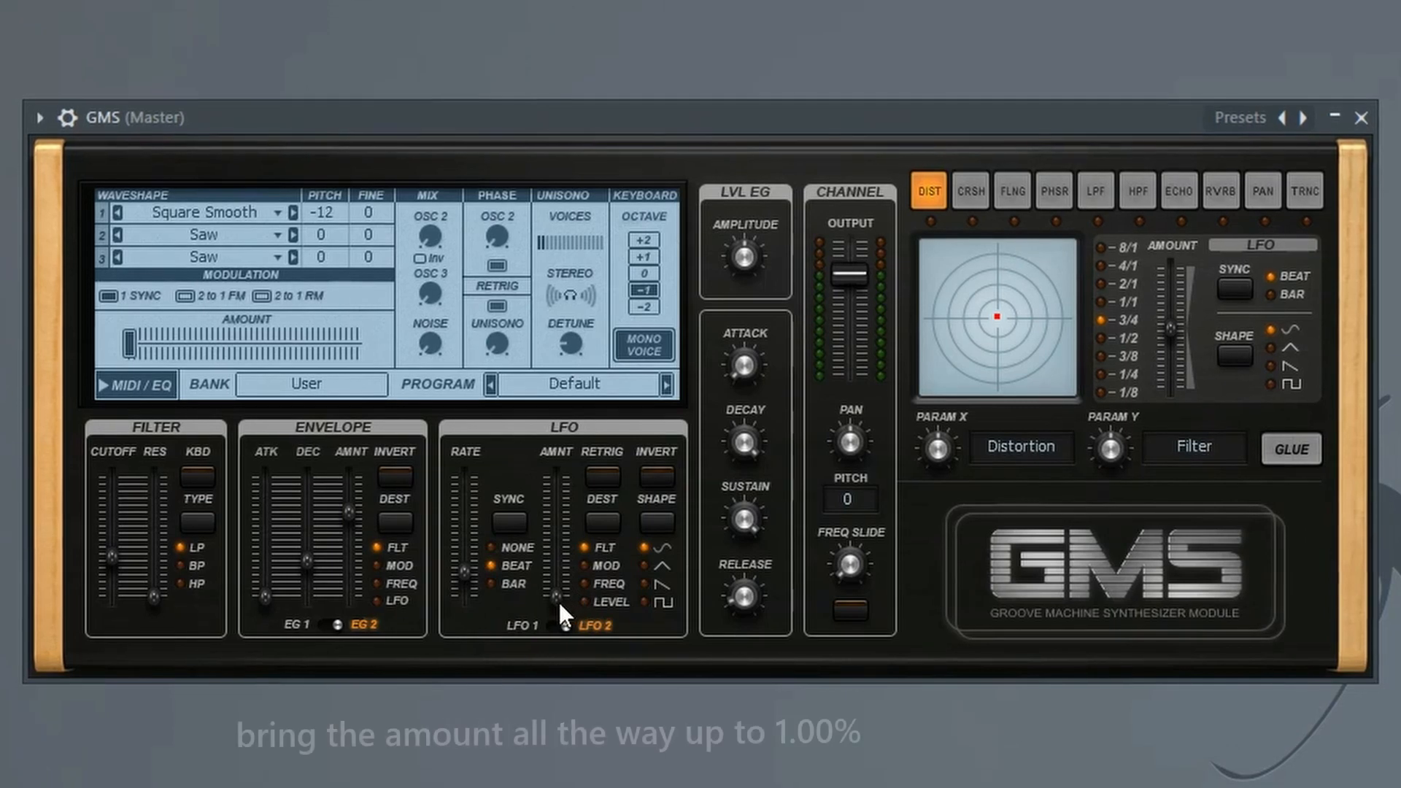
{"action": "left_click_drag", "start_coordinate": [559, 602], "coordinate": [557, 476]}
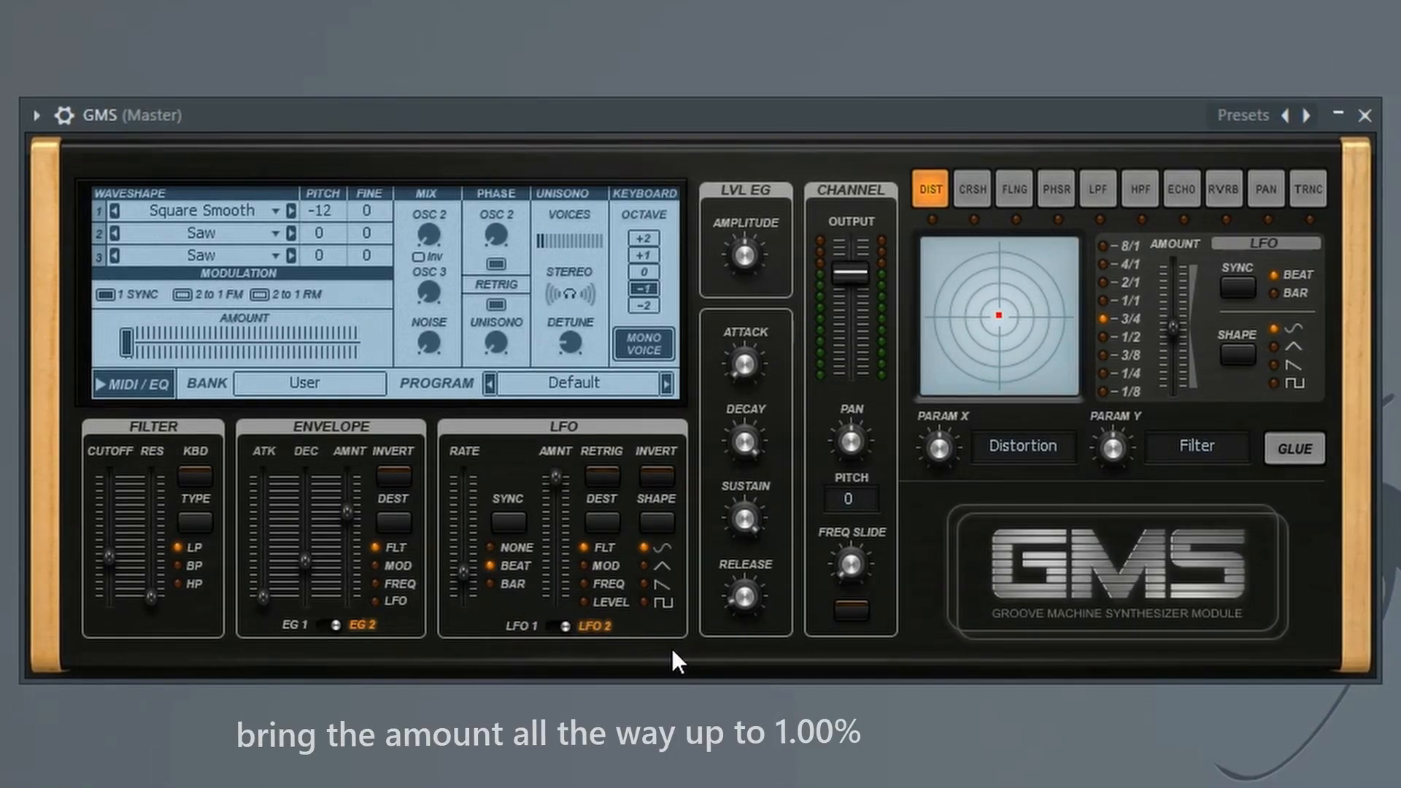
{"action": "left_click", "coordinate": [585, 603]}
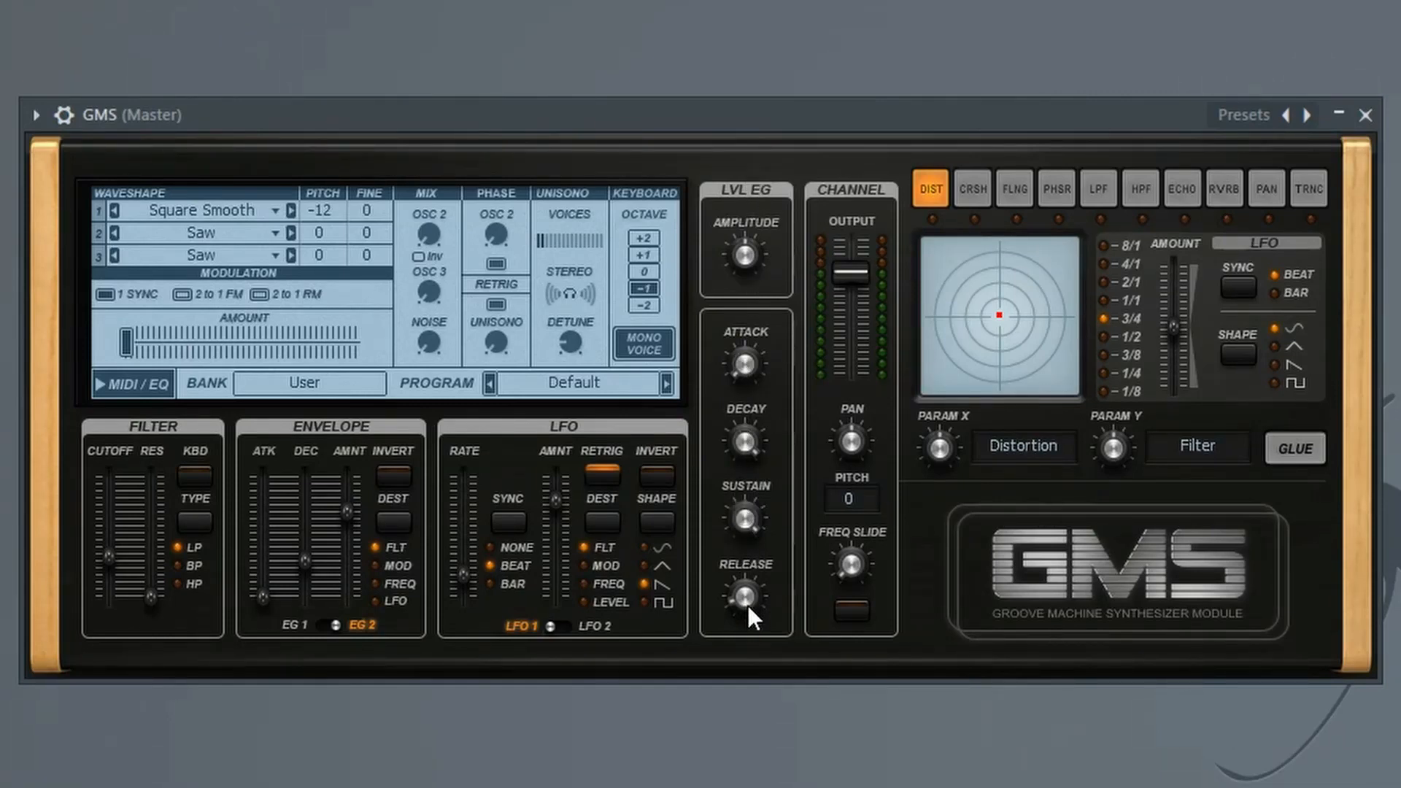
Reduce the level envelope's decay and release slightly and set its sustain to about 0.50%
{"action": "left_click_drag", "start_coordinate": [743, 449], "coordinate": [743, 453]}
{"action": "left_click_drag", "start_coordinate": [703, 516], "coordinate": [694, 520]}
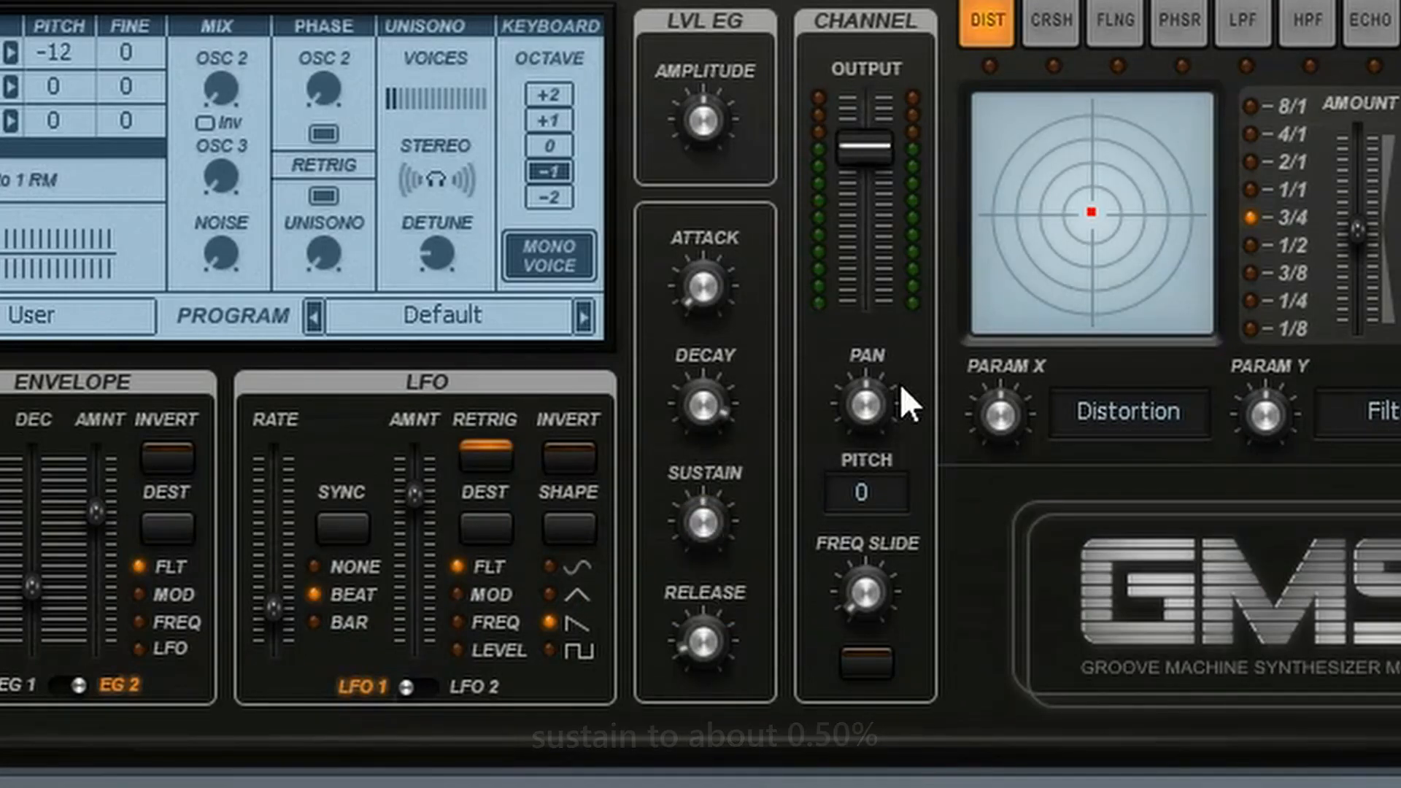
{"action": "left_click_drag", "start_coordinate": [694, 651], "coordinate": [694, 664]}
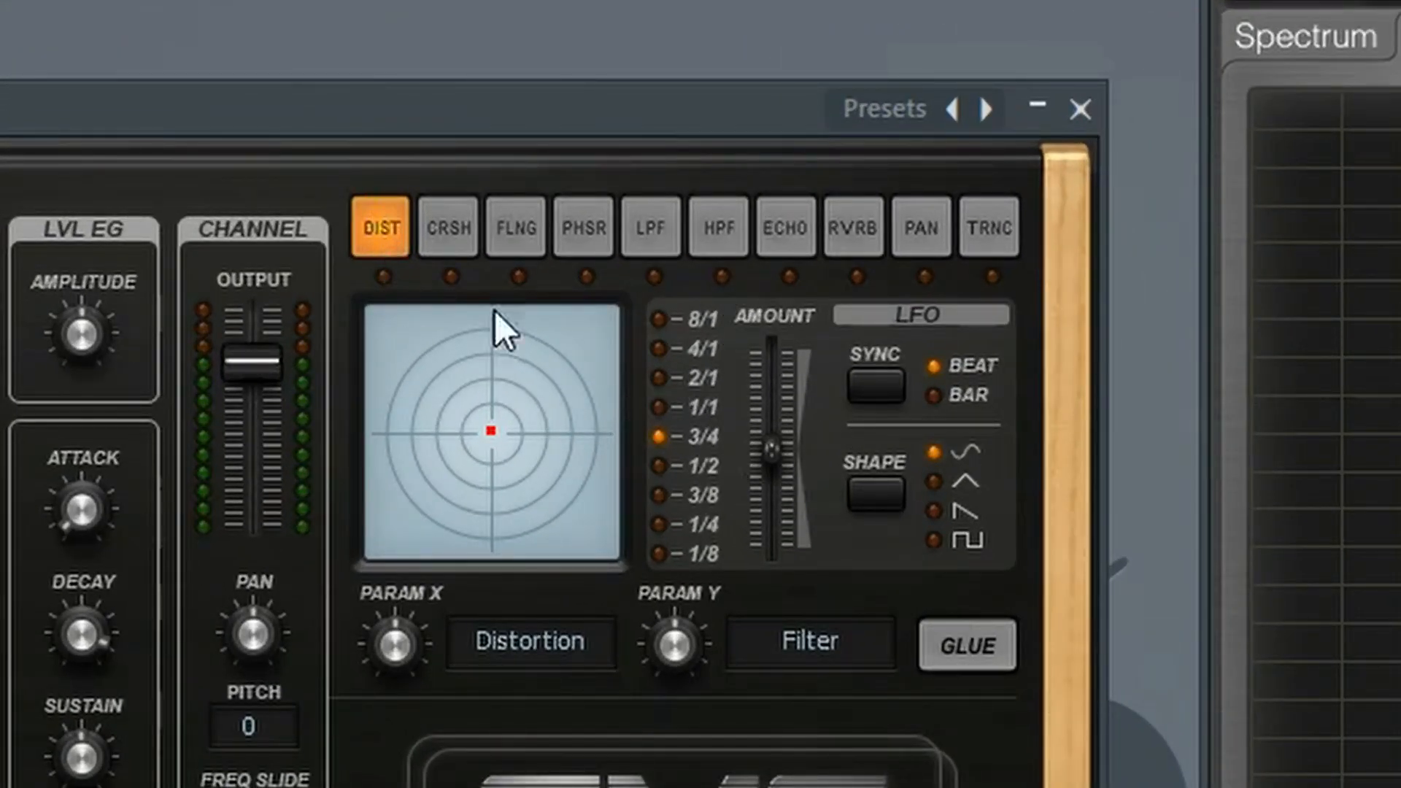
Enable the distortion effect with Glue, reduce its Distortion parameter and raise its Filter parameter slightly above centre
{"action": "left_click", "coordinate": [970, 645]}
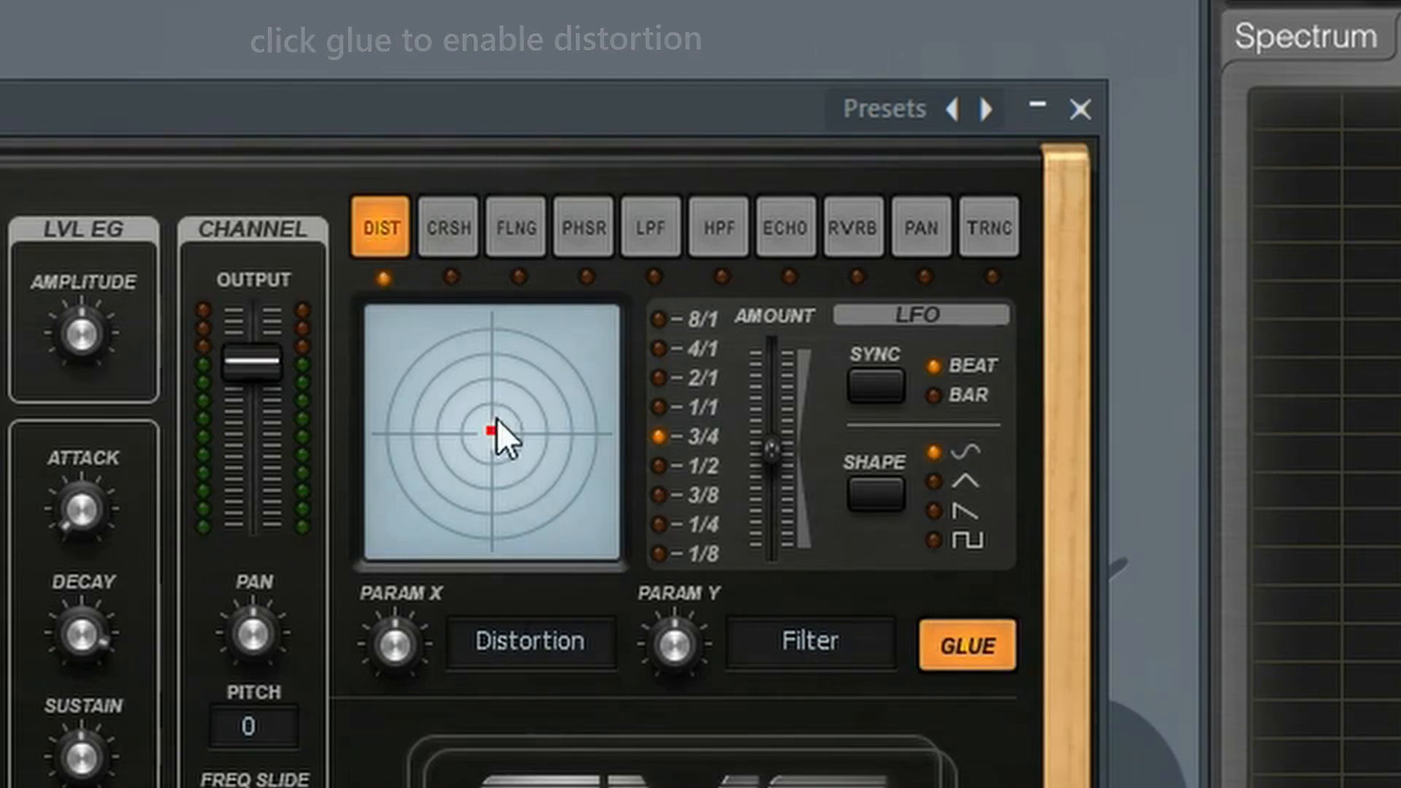
{"action": "left_click_drag", "start_coordinate": [497, 419], "coordinate": [453, 467]}
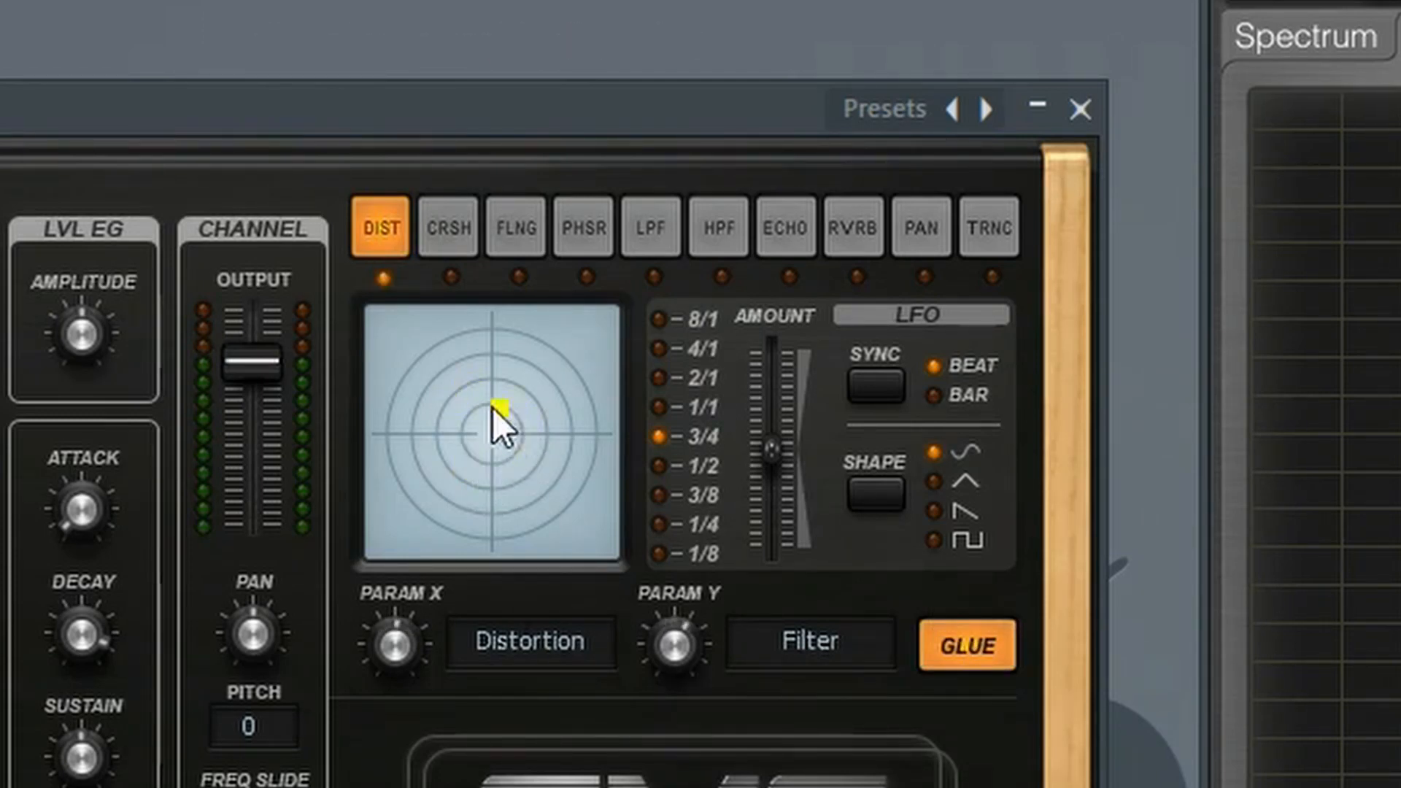
{"action": "left_click_drag", "start_coordinate": [457, 428], "coordinate": [403, 438]}
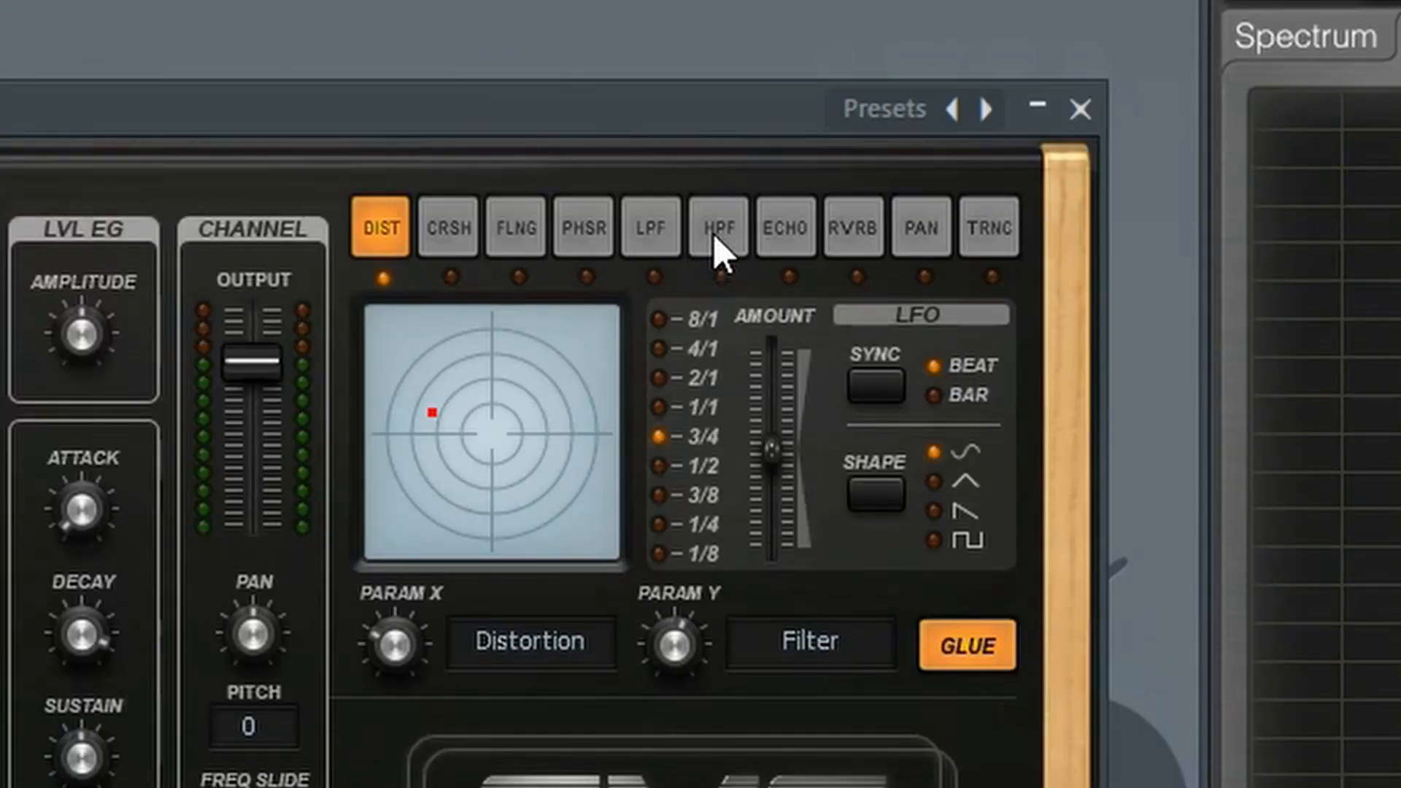
Enable the high-pass filter effect with Glue, set Frequency near minimum and Bandwidth slightly below centre, and compare the sound with it off
{"action": "left_click", "coordinate": [719, 228]}
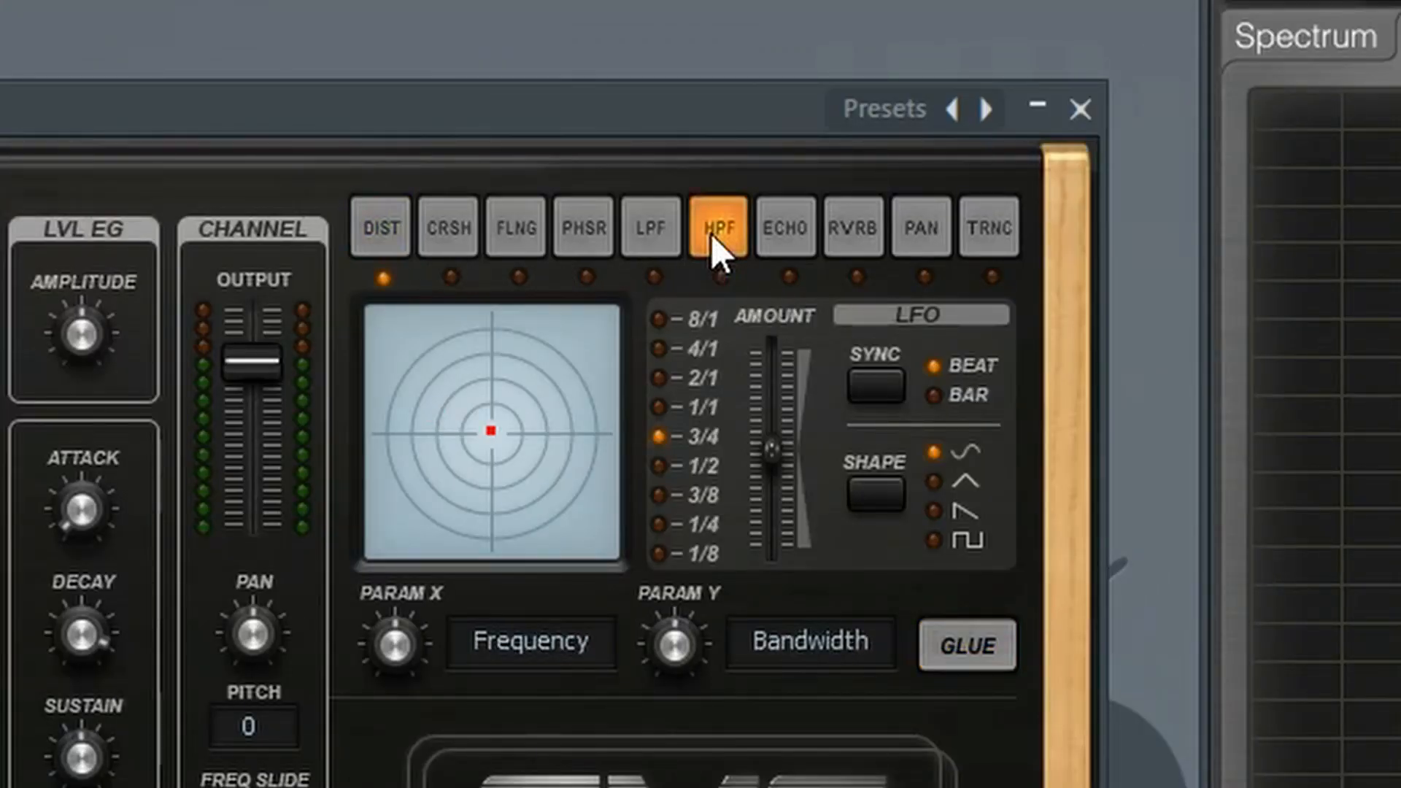
{"action": "left_click", "coordinate": [959, 657]}
{"action": "left_click_drag", "start_coordinate": [495, 431], "coordinate": [441, 461]}
{"action": "left_click_drag", "start_coordinate": [523, 280], "coordinate": [503, 278]}
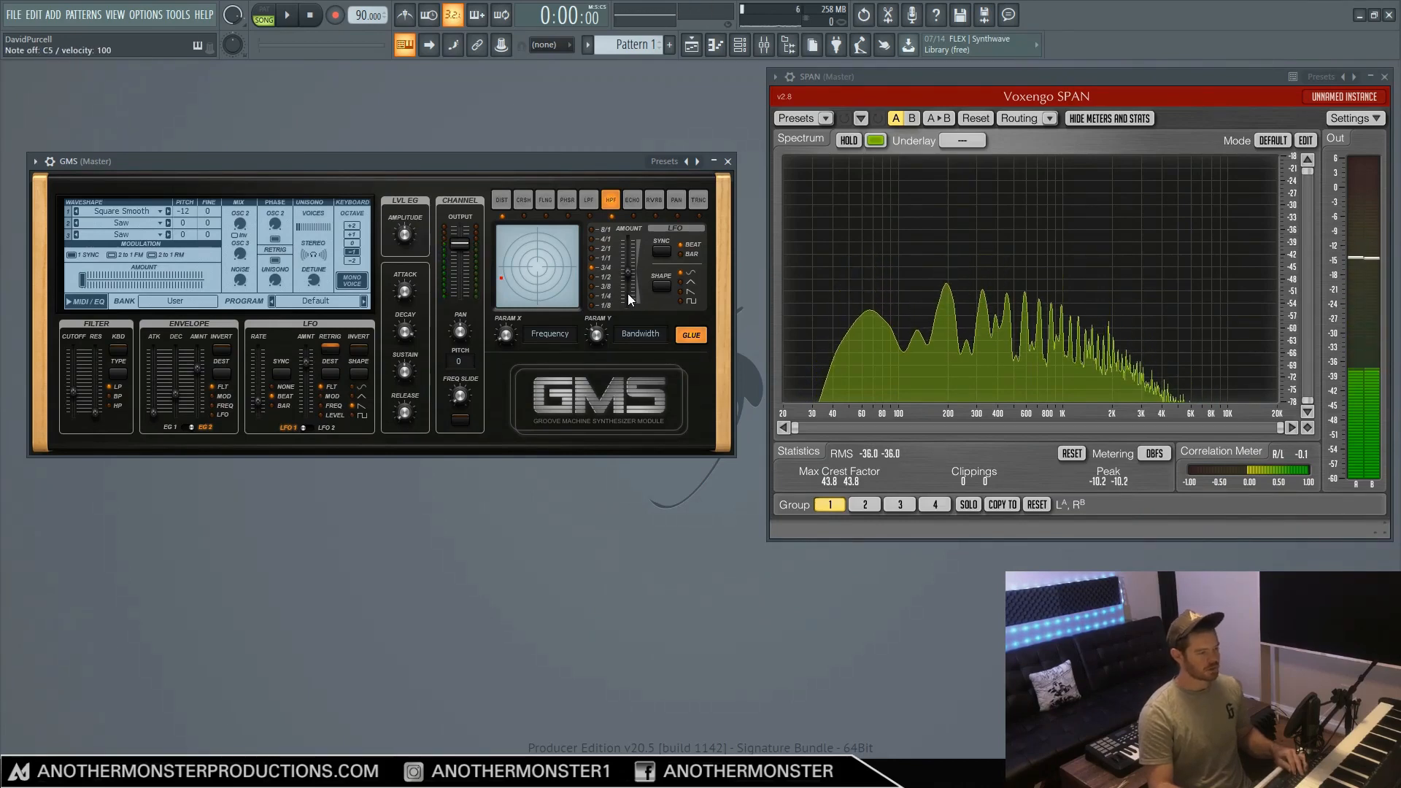
{"action": "left_click", "coordinate": [694, 334]}
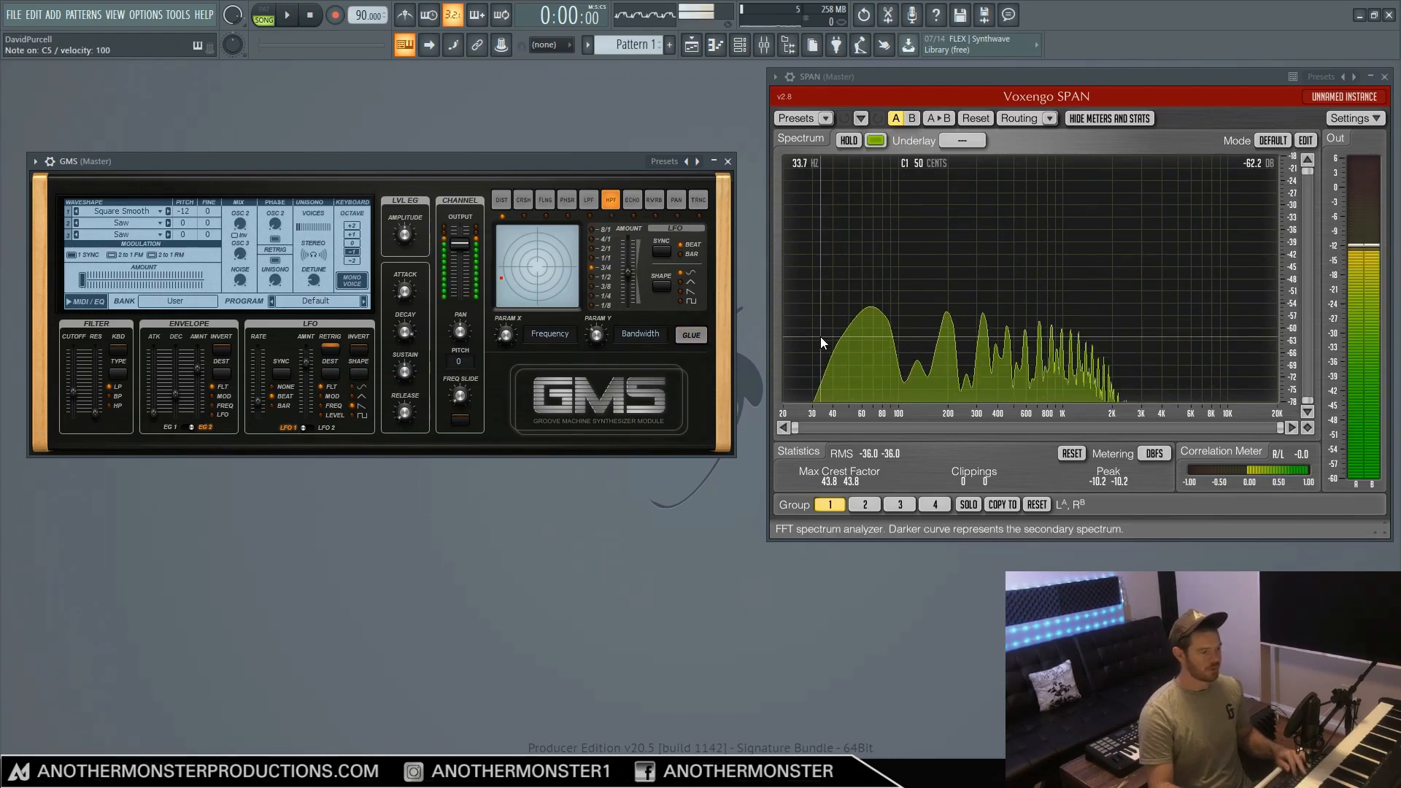
{"action": "left_click", "coordinate": [693, 336]}
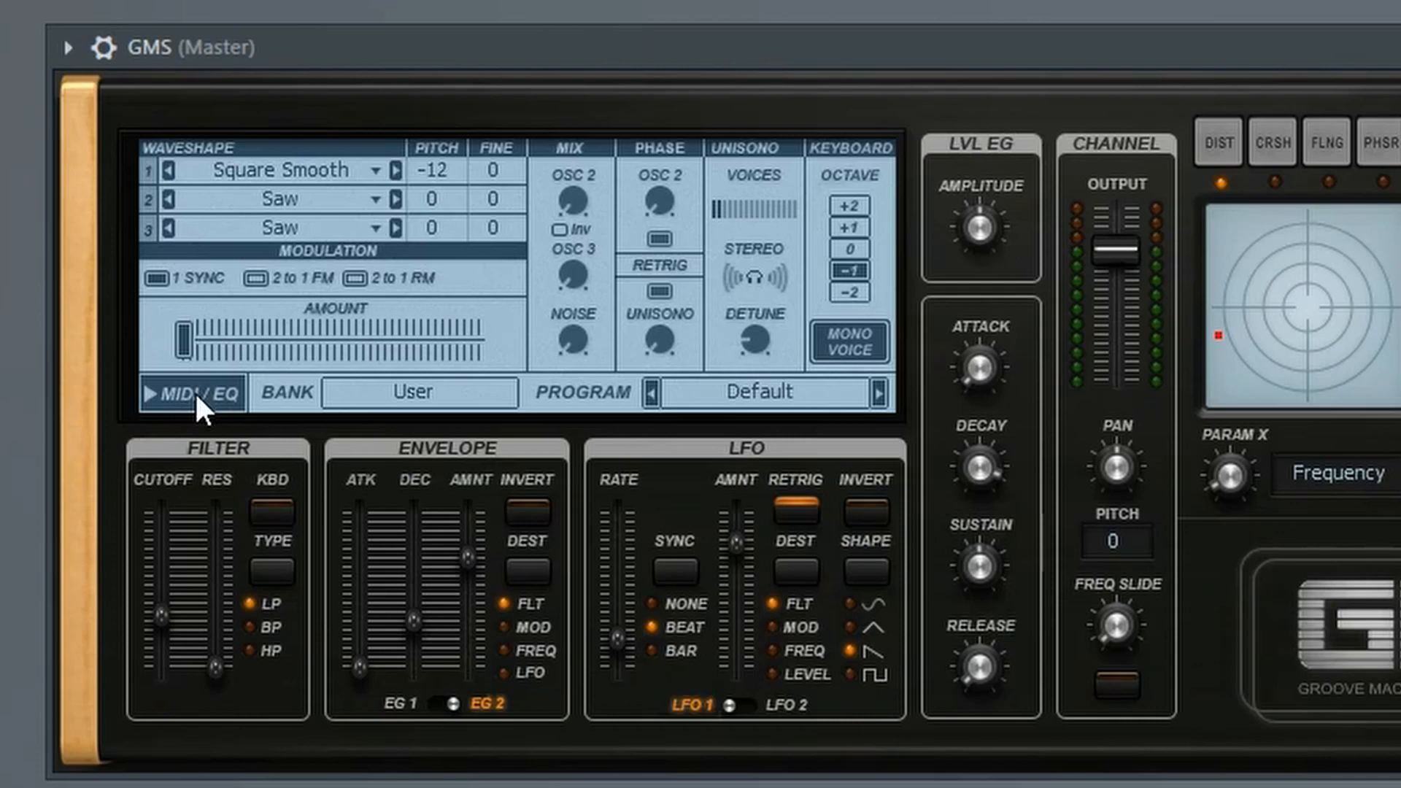
In the MIDI/EQ section, lower the equalizer's Low band to about -1.44 dB and raise its Semi band slightly
{"action": "left_click", "coordinate": [195, 393]}
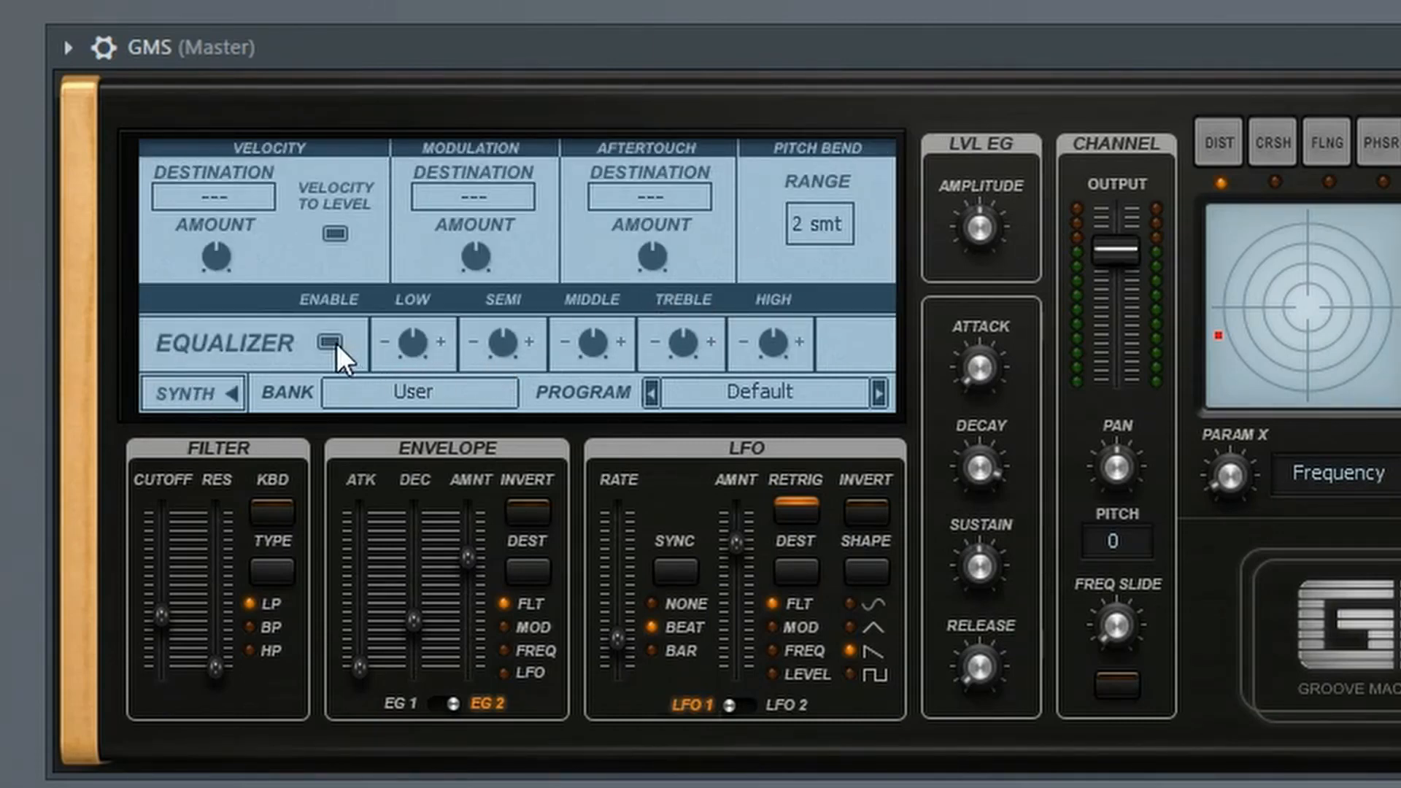
{"action": "left_click_drag", "start_coordinate": [416, 344], "coordinate": [416, 349]}
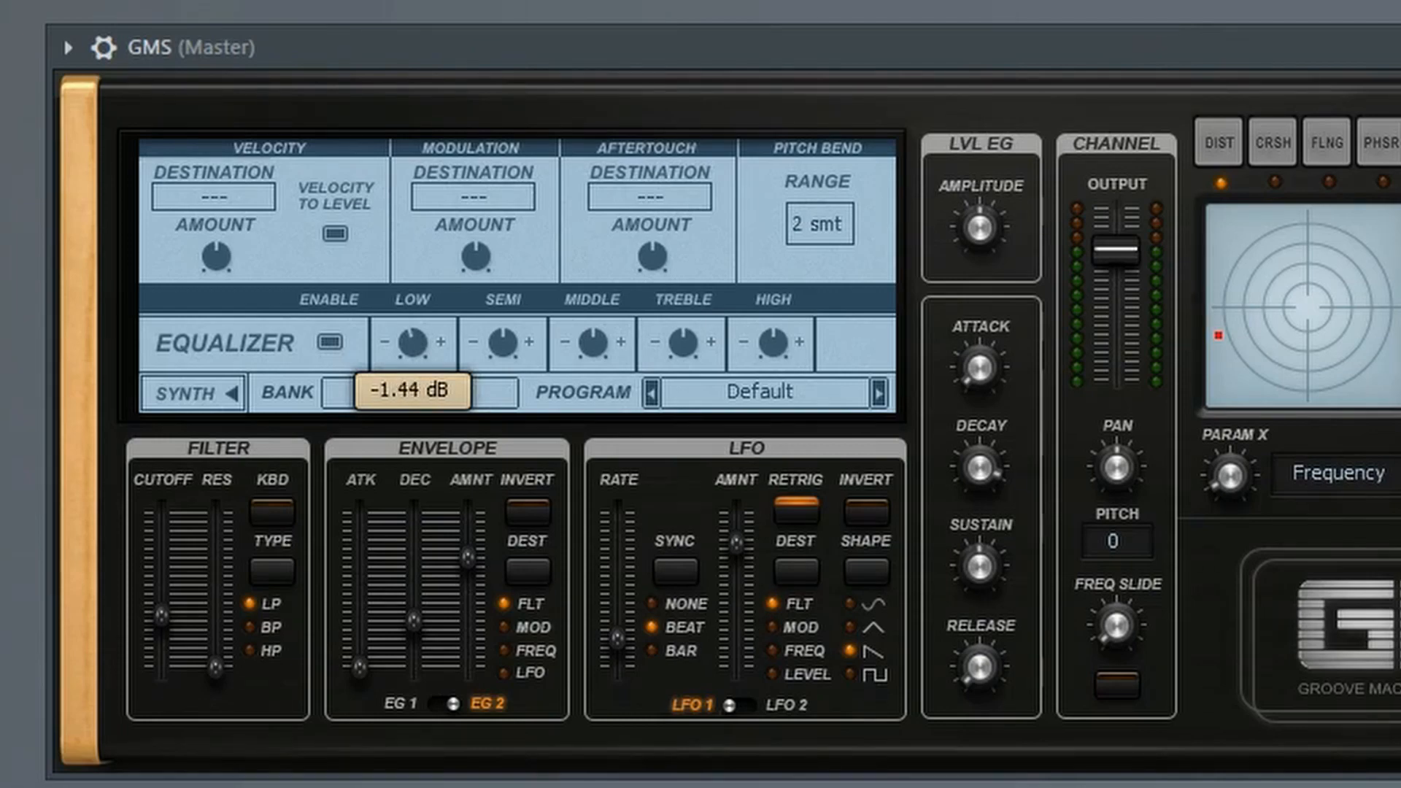
{"action": "left_click_drag", "start_coordinate": [416, 349], "coordinate": [460, 371]}
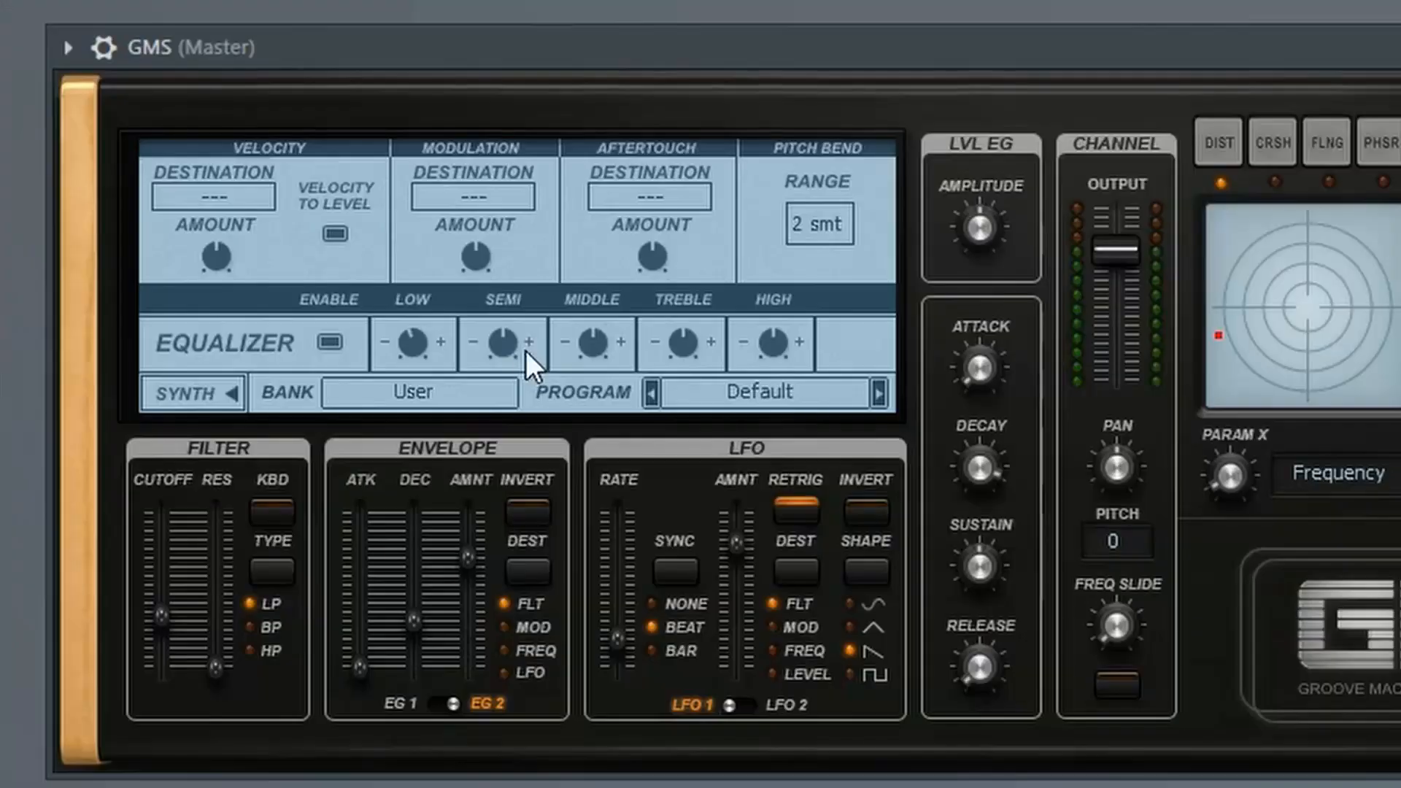
{"action": "left_click_drag", "start_coordinate": [219, 287], "coordinate": [219, 275]}
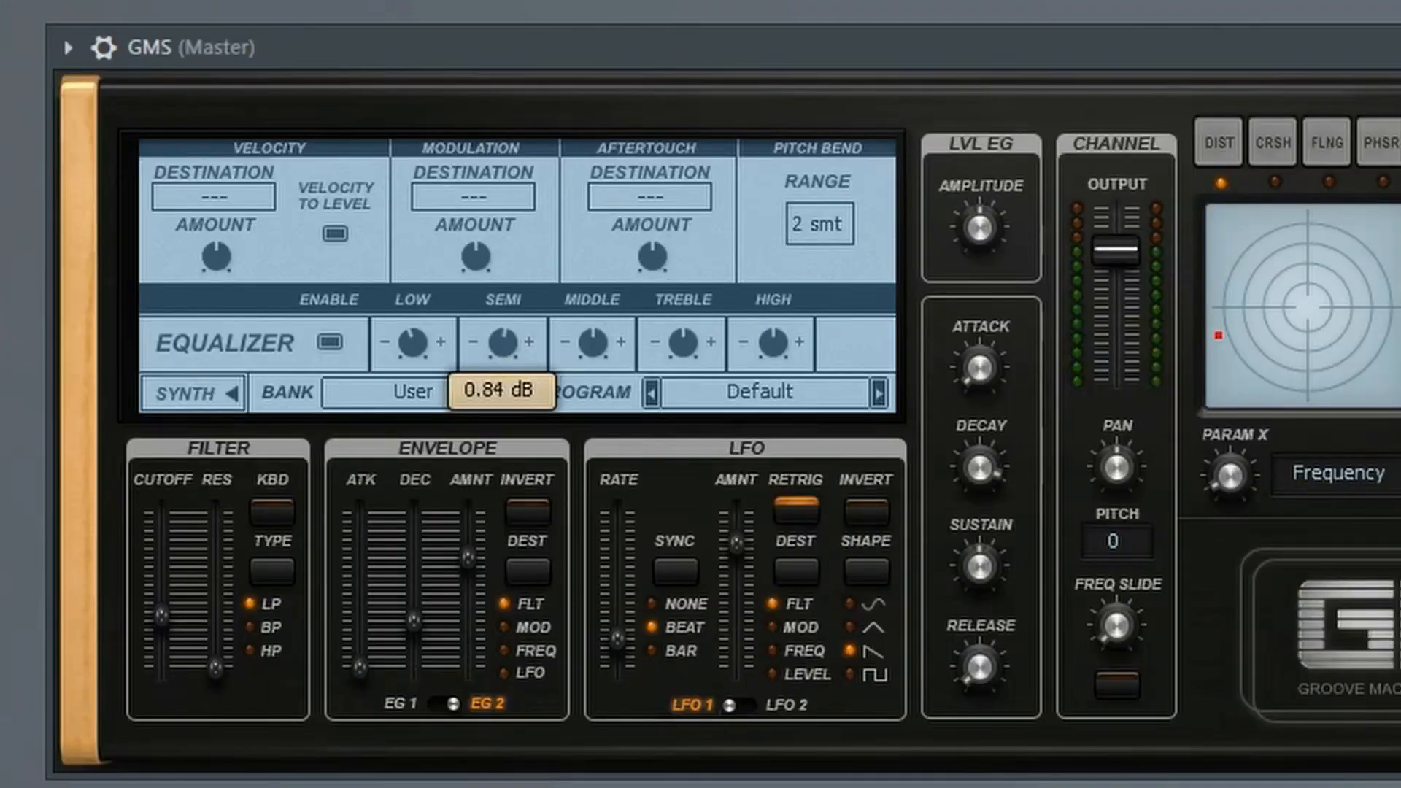
{"action": "left_click_drag", "start_coordinate": [503, 343], "coordinate": [515, 356]}
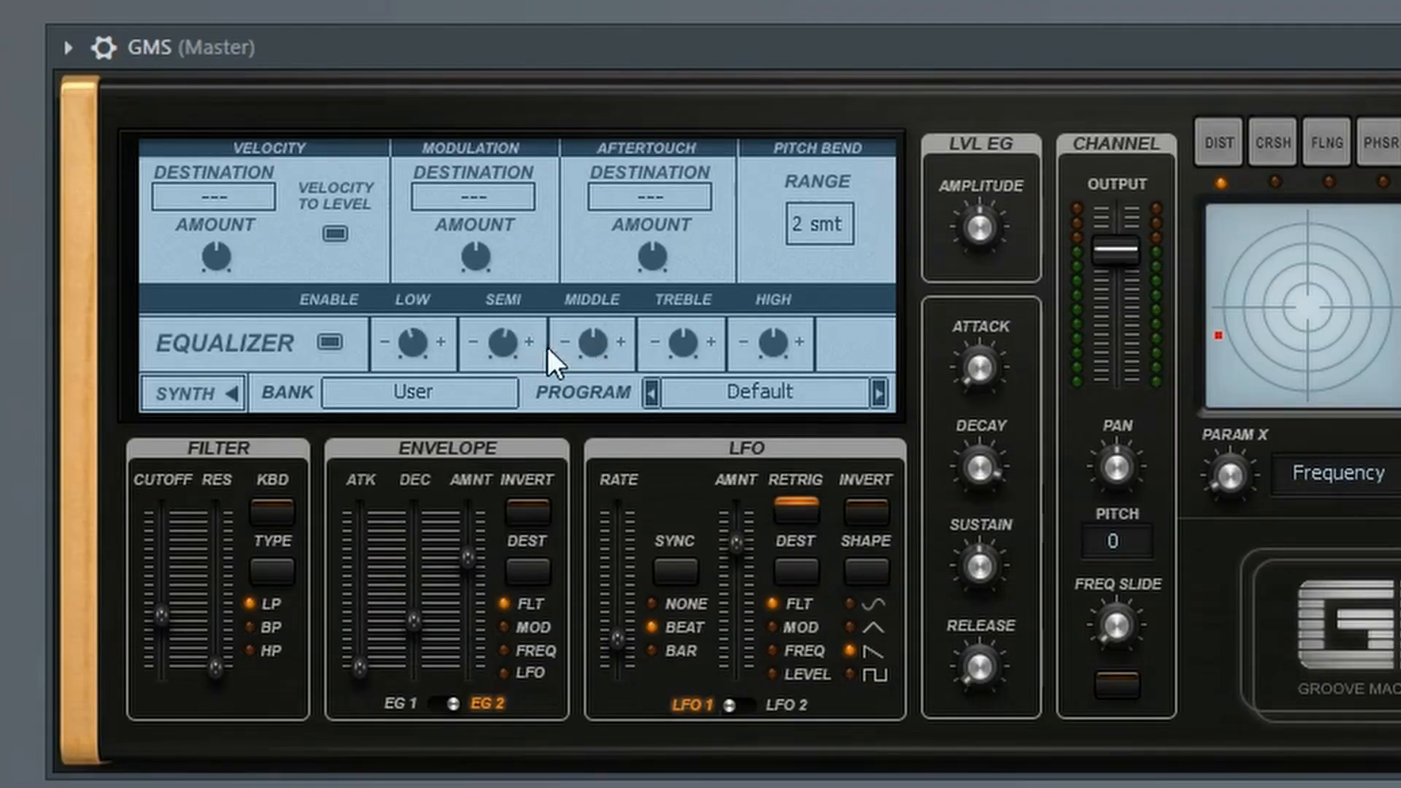
Fine-tune the equalizer's Middle, Treble and High bands with small adjustments
{"action": "left_click_drag", "start_coordinate": [601, 349], "coordinate": [677, 353]}
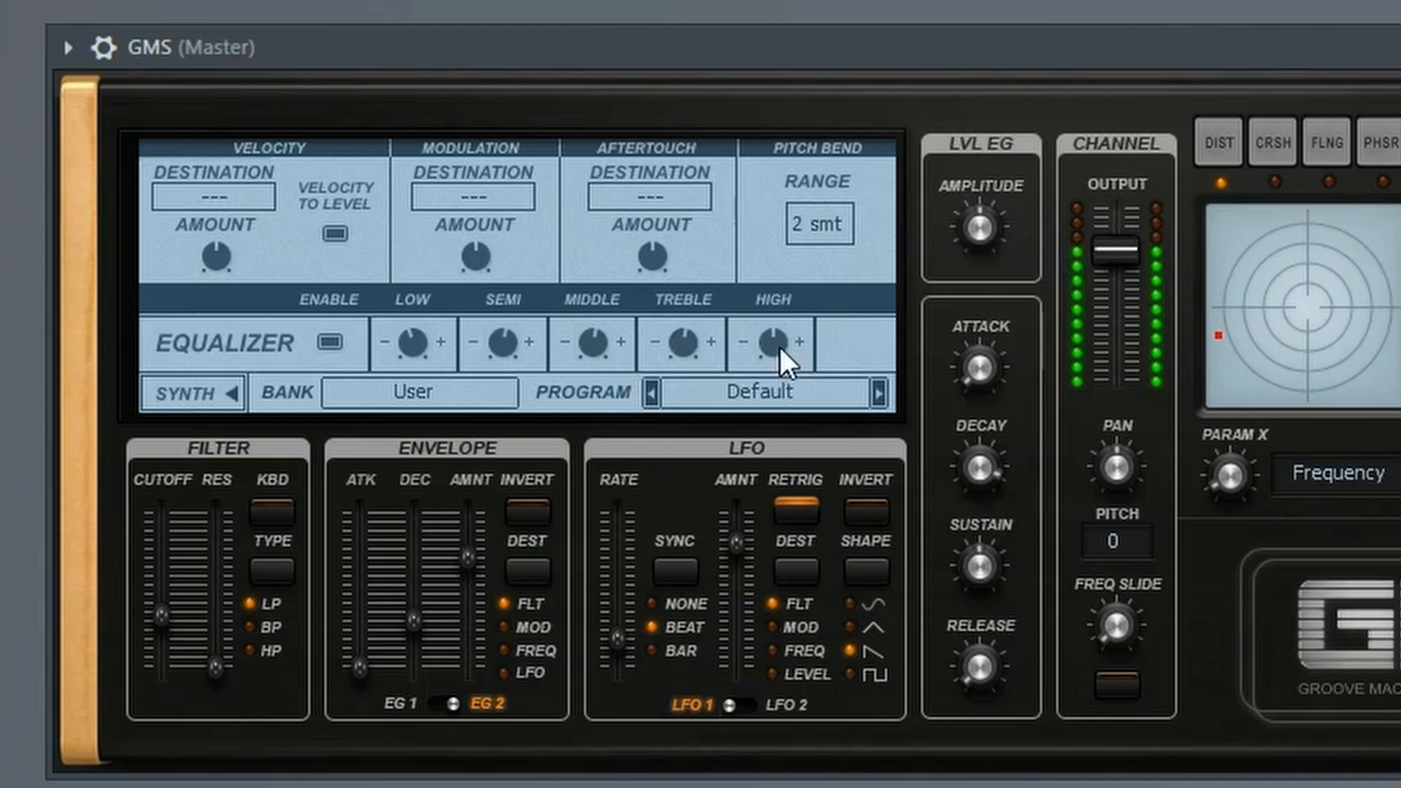
{"action": "left_click_drag", "start_coordinate": [781, 348], "coordinate": [781, 342]}
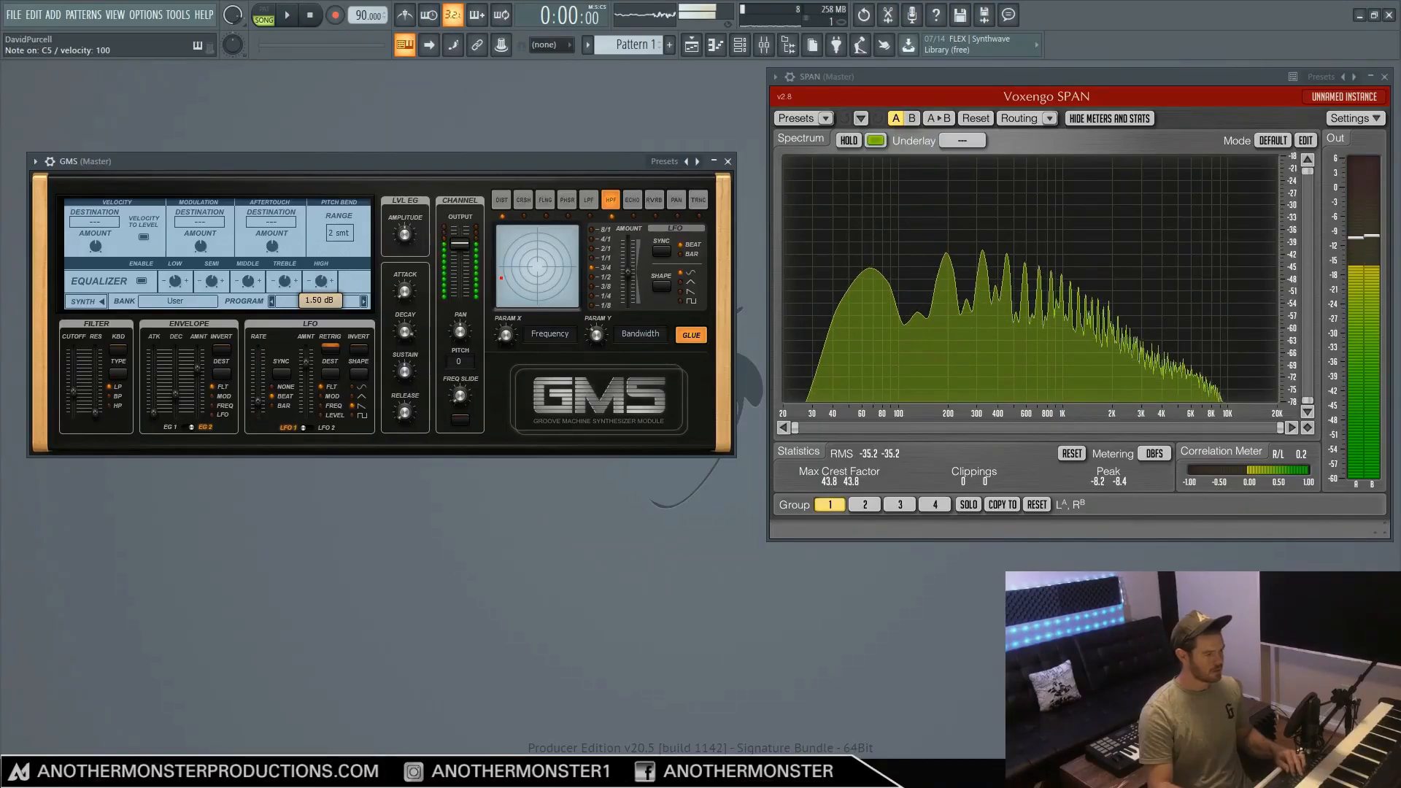
{"action": "left_click_drag", "start_coordinate": [317, 285], "coordinate": [317, 286]}
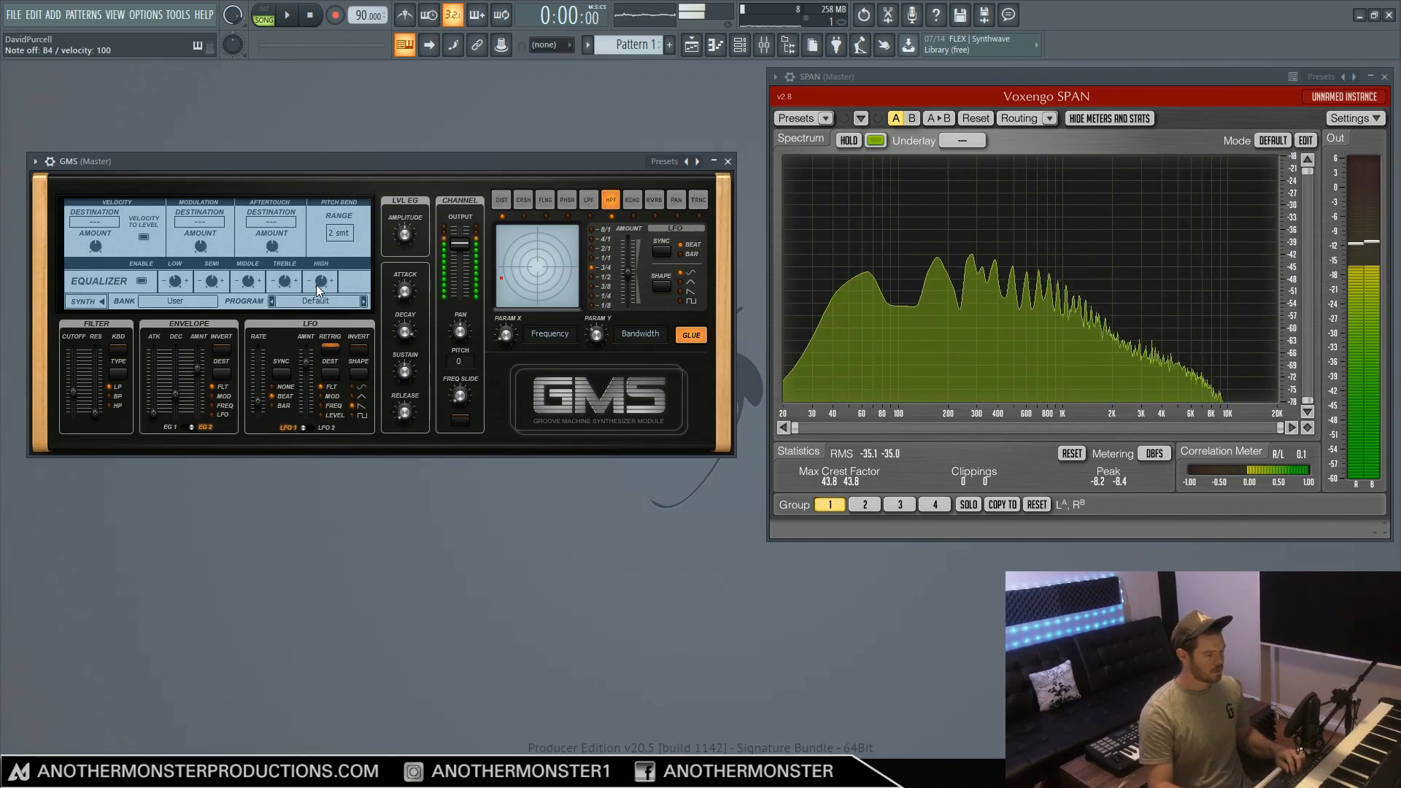
Return to the synth oscillator settings and raise oscillator 3's mix level slightly
{"action": "left_click", "coordinate": [84, 300]}
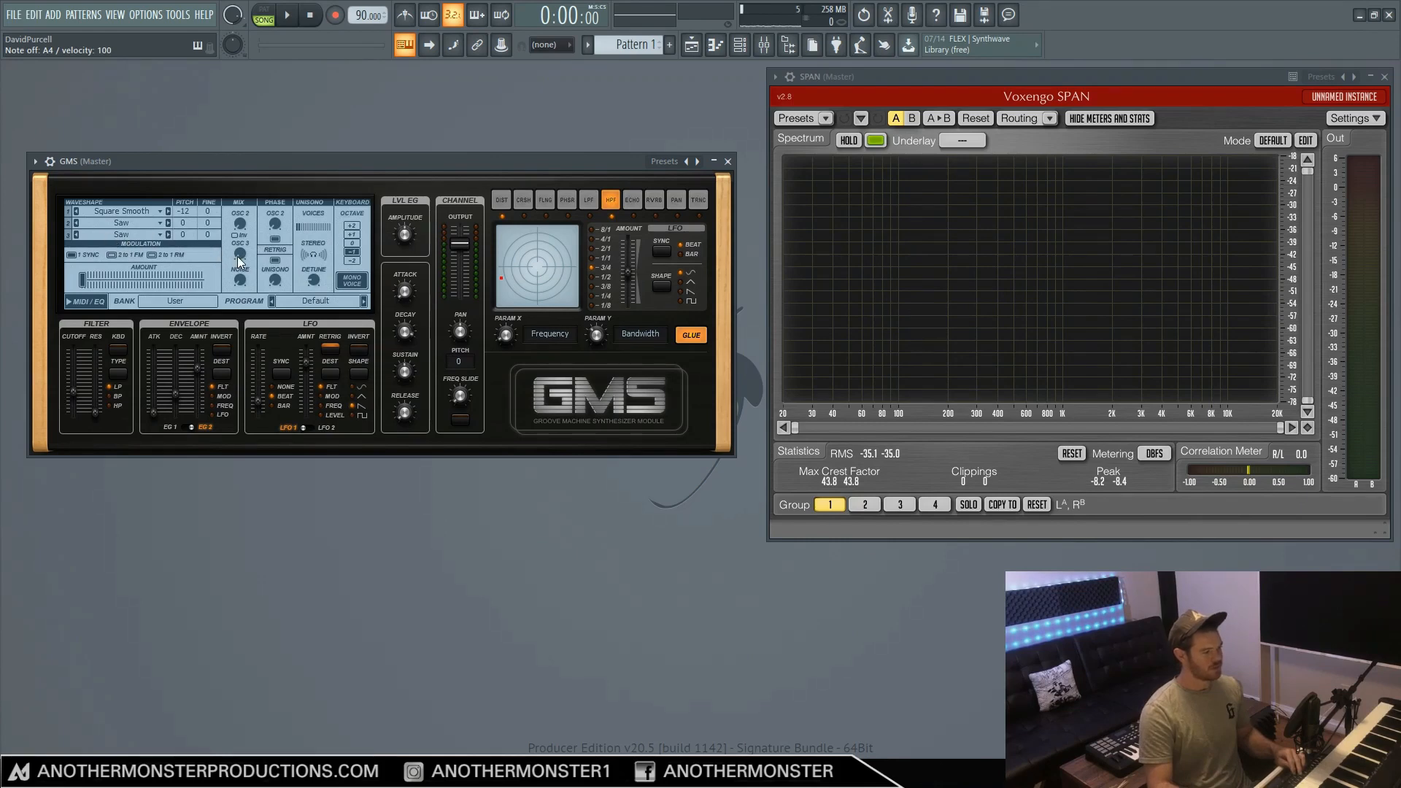
{"action": "left_click_drag", "start_coordinate": [239, 254], "coordinate": [239, 246]}
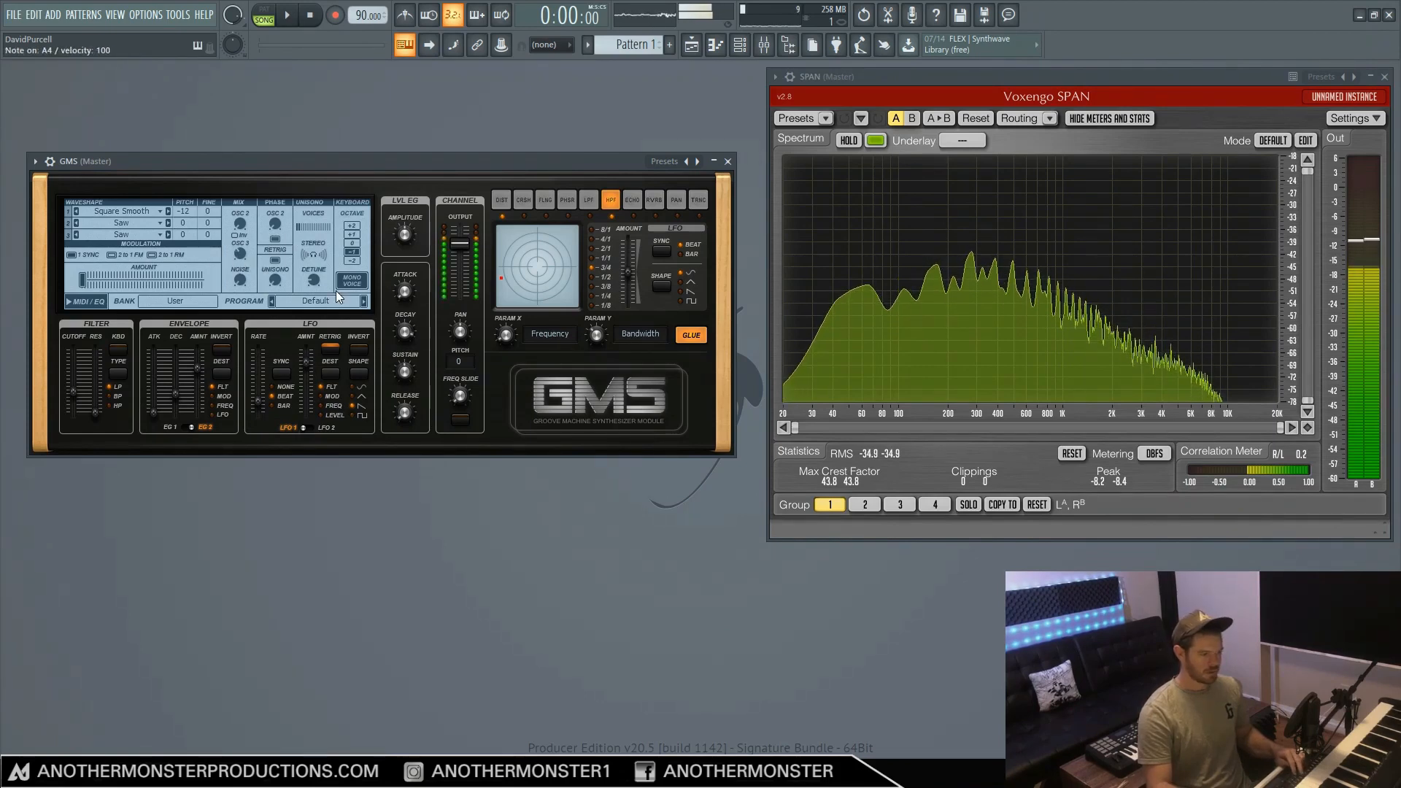